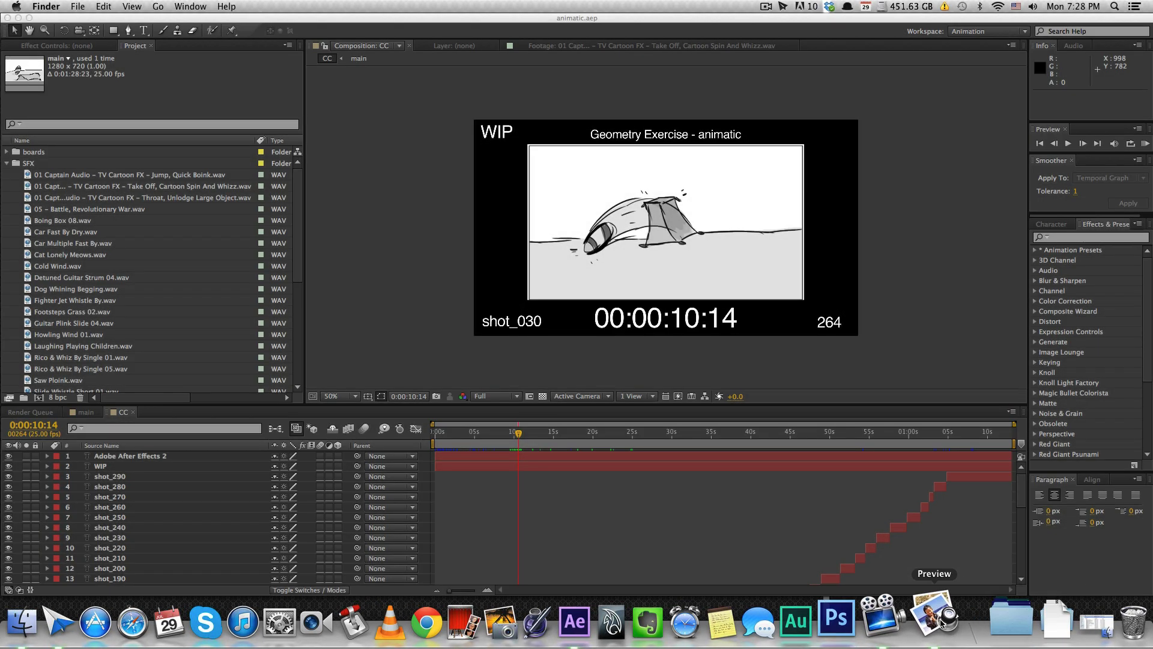
- Look through the storyboard PDF, then close it
left_click(945, 622)
scroll(834, 379, "down", 5)
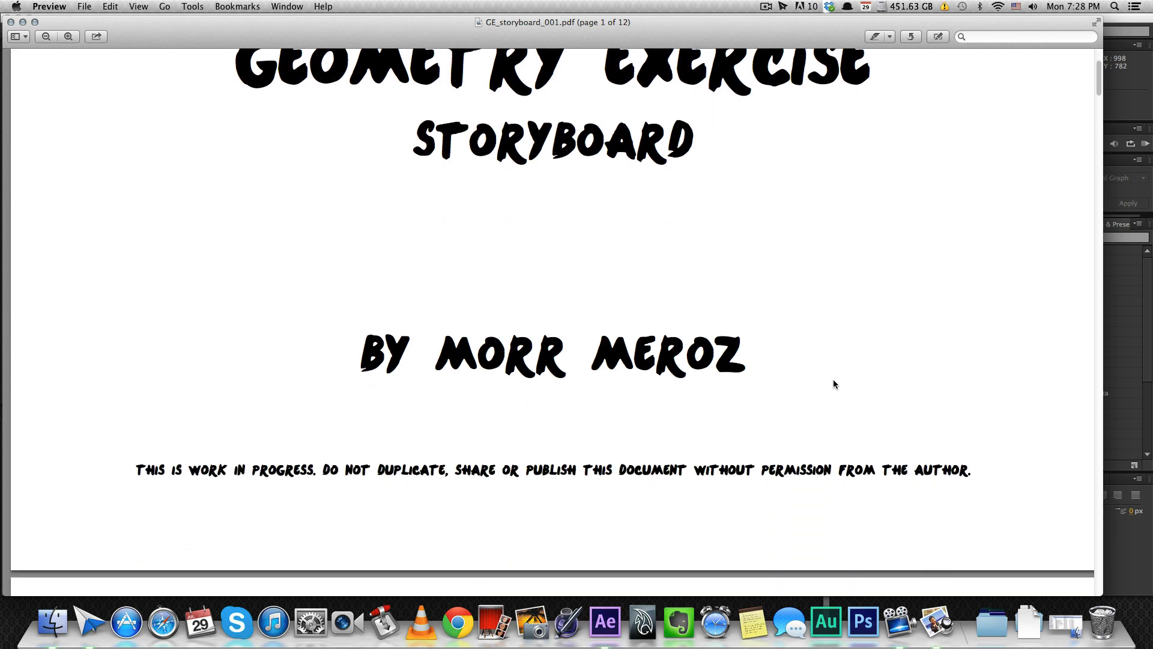
scroll(834, 380, "up", 2)
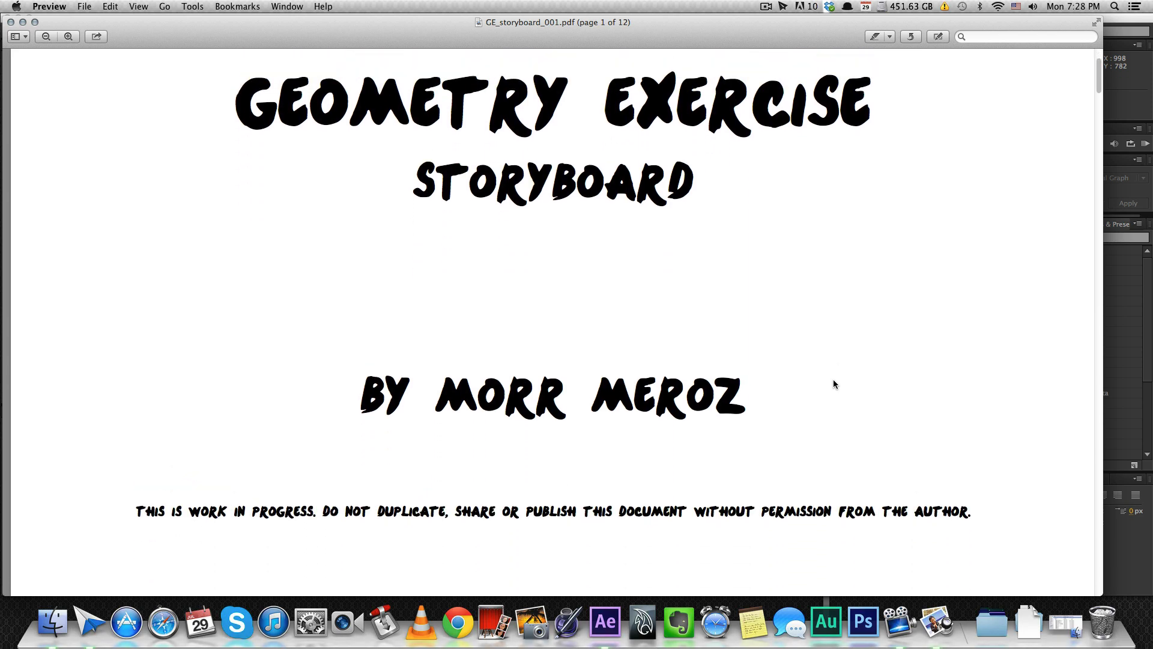
scroll(834, 385, "down", 15)
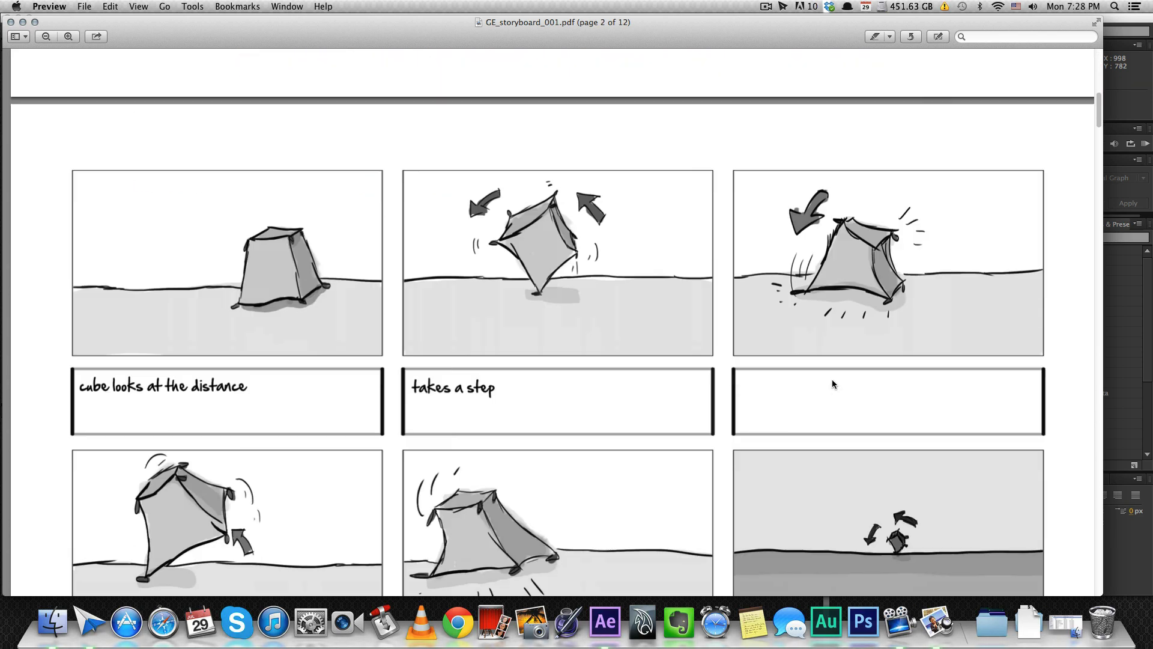
scroll(833, 384, "down", 15)
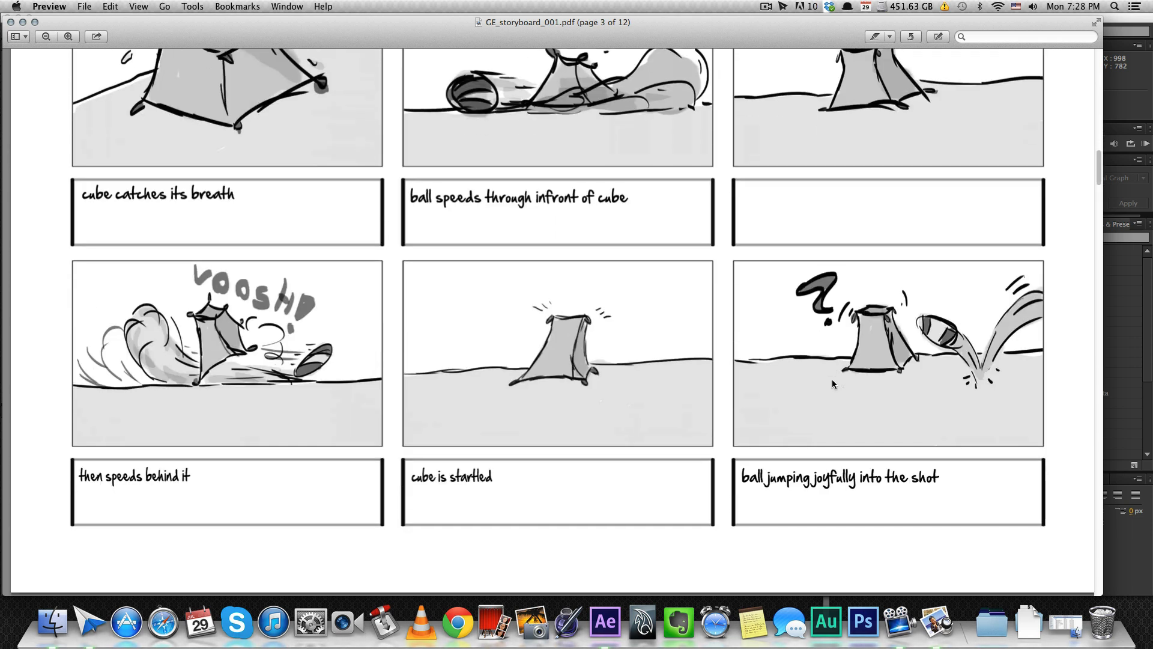
scroll(832, 385, "down", 5)
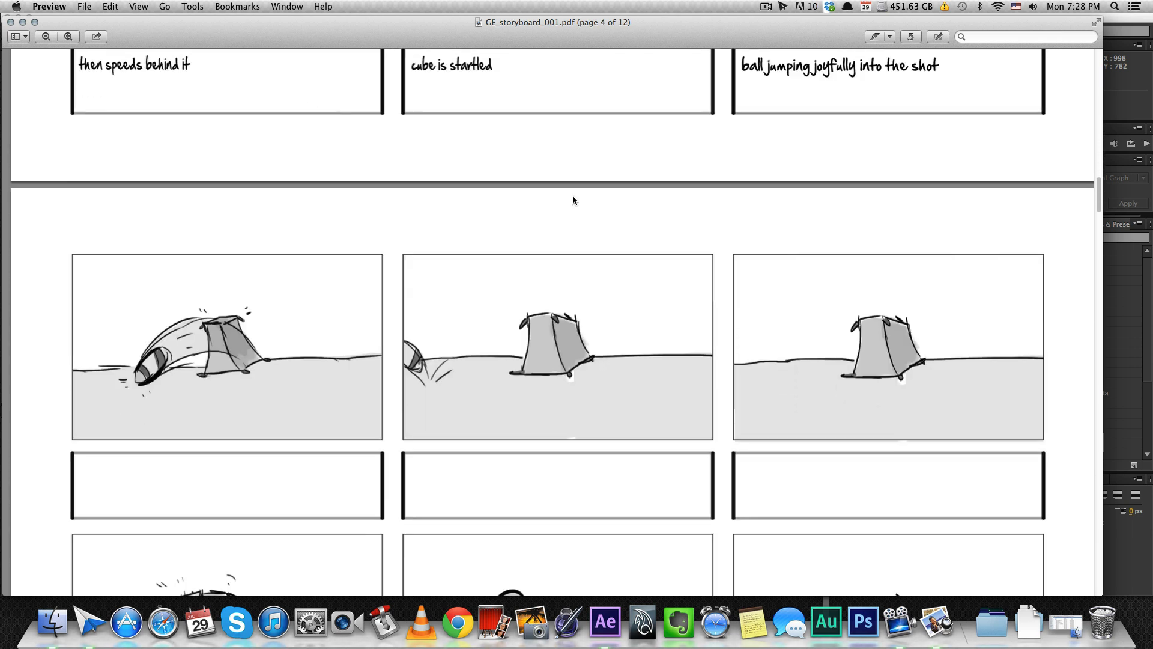
left_click(23, 22)
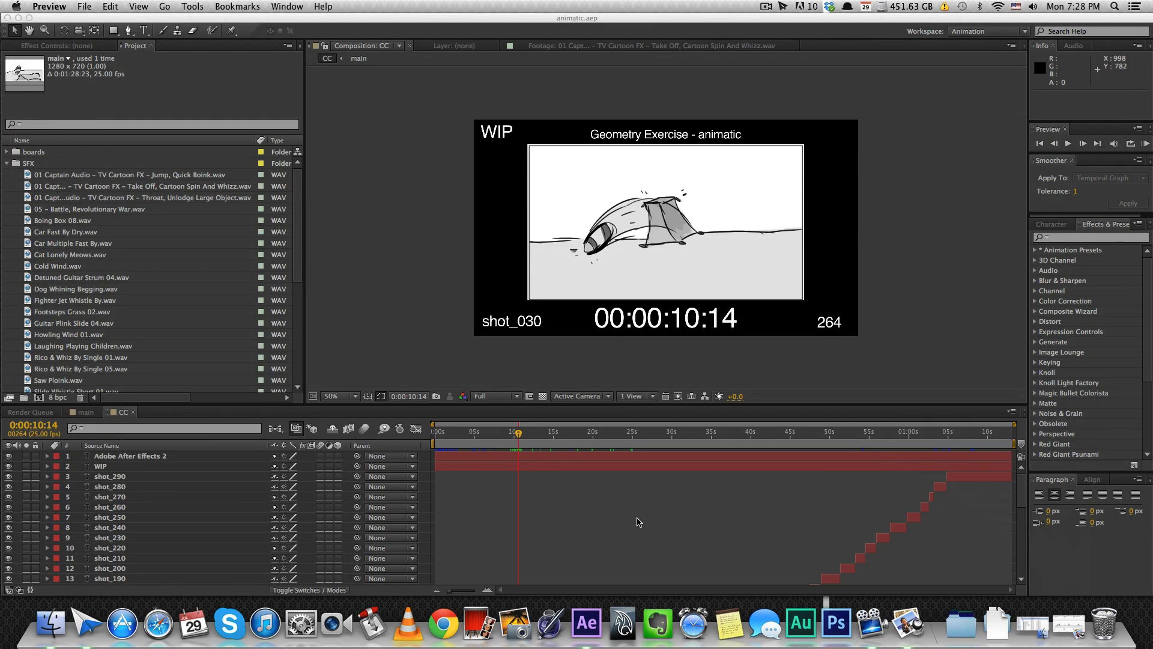
- Preview the sfx sounds: Car Multiple Fast By, Laughing Playing Children, Speed Bike Screech Brake 01, Fighter Jet Whistle By
left_click(51, 639)
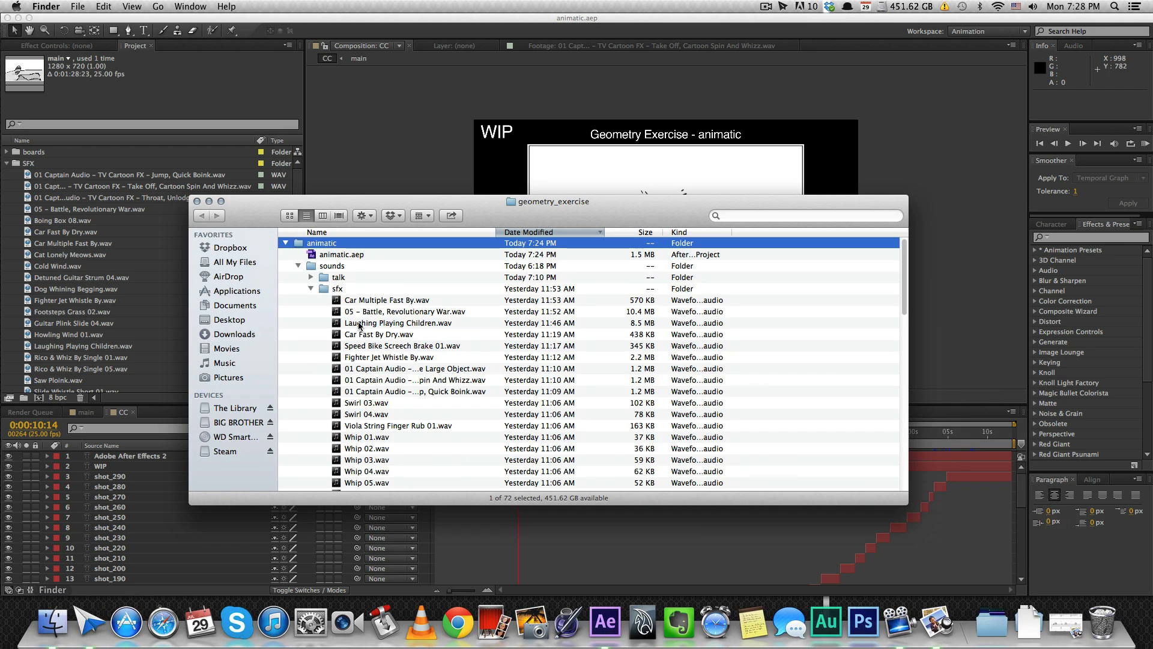
left_click(376, 291)
scroll(379, 294, "down", 3)
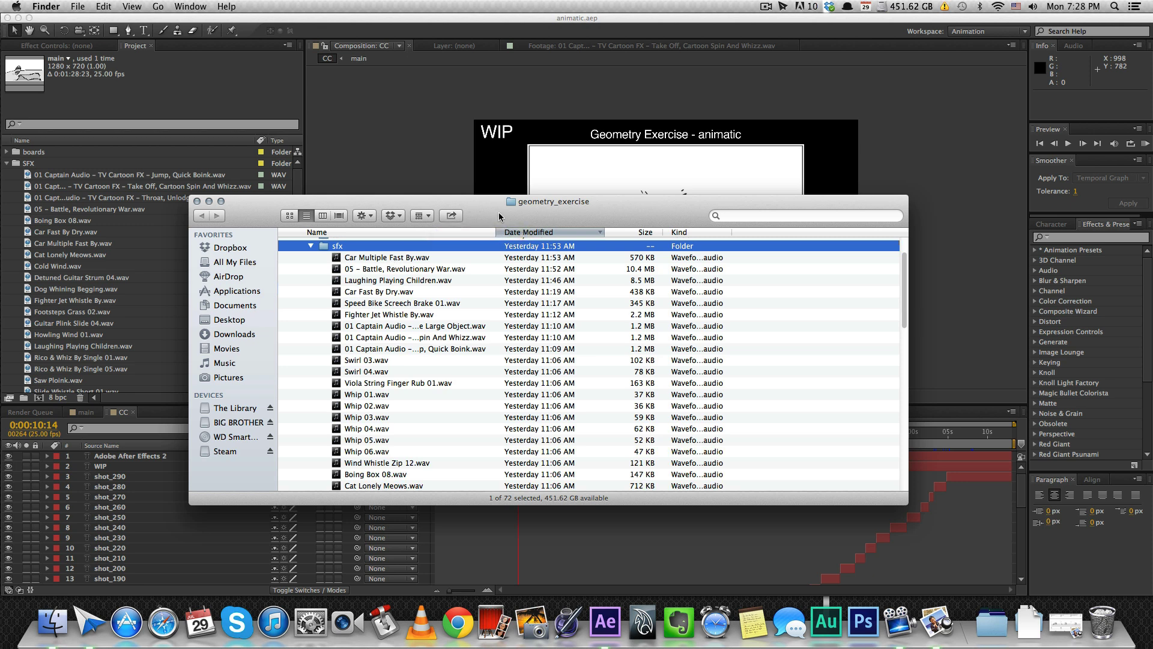
left_click(431, 260)
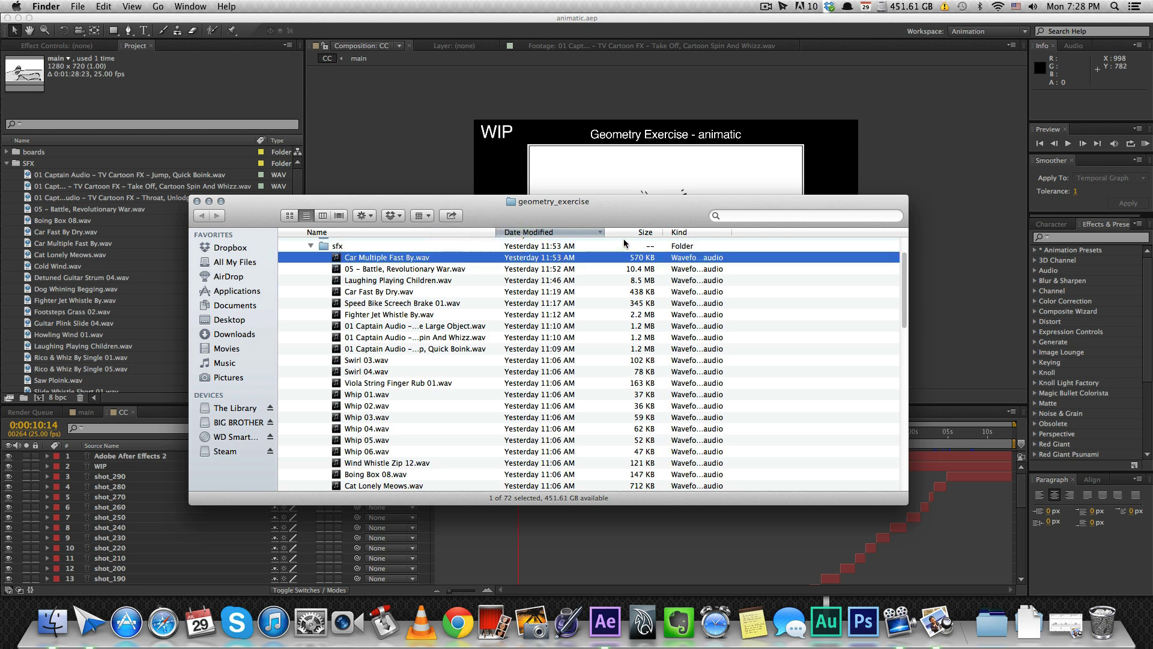
key("space")
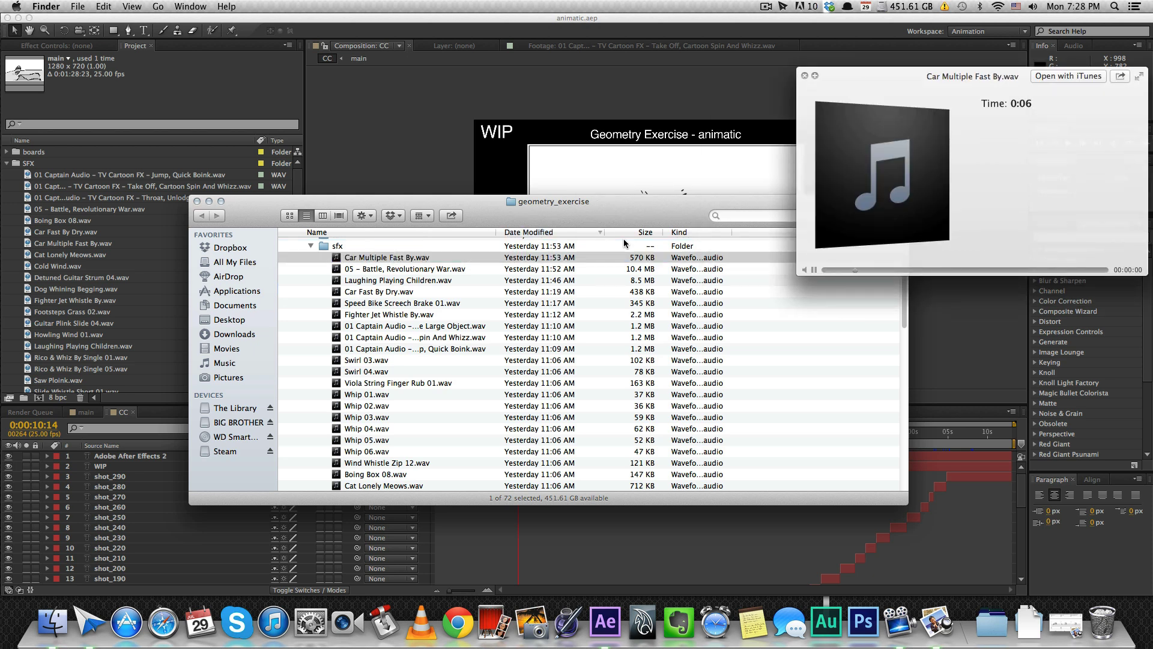
key("Down")
key("Down")
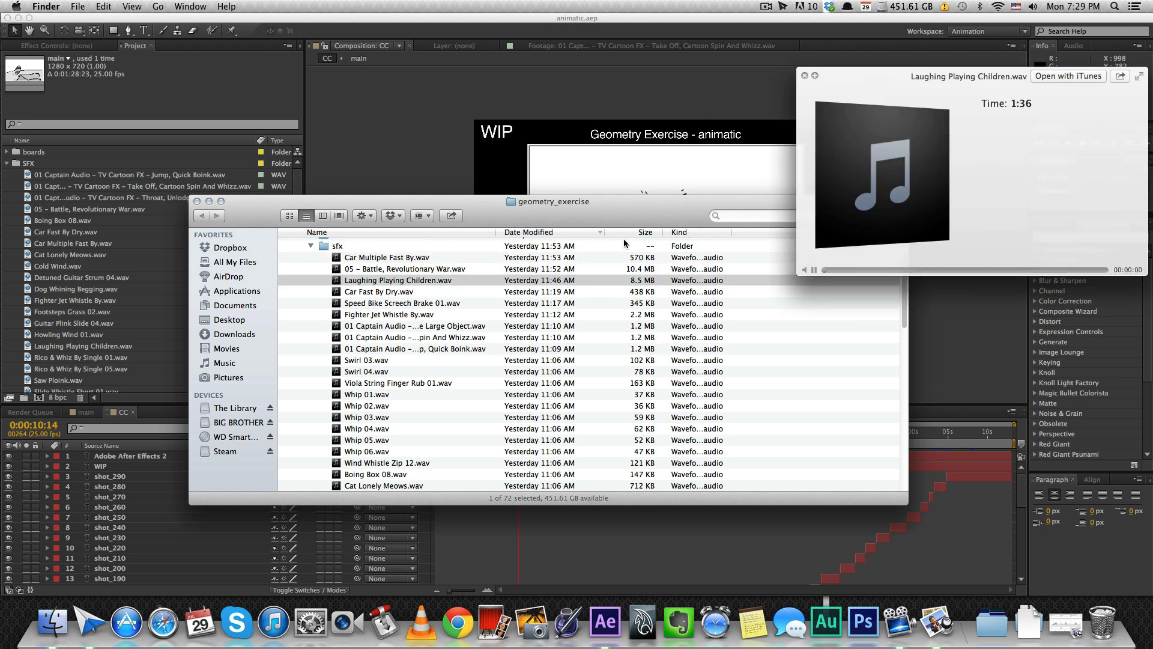
key("Down")
key("Down")
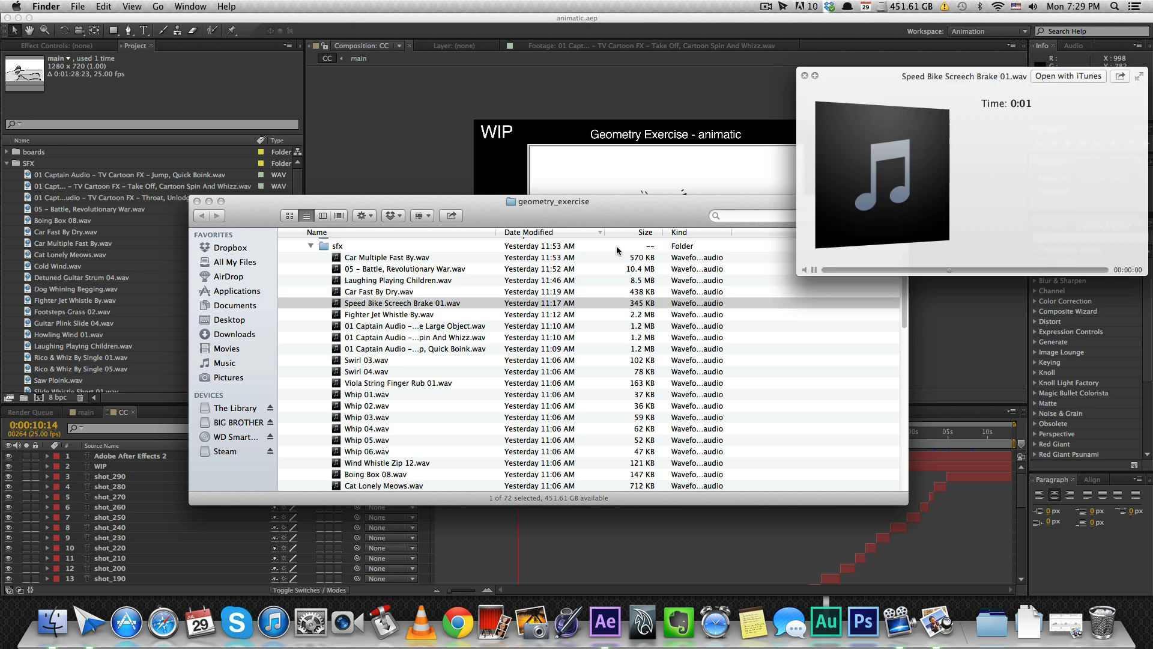
key("Down")
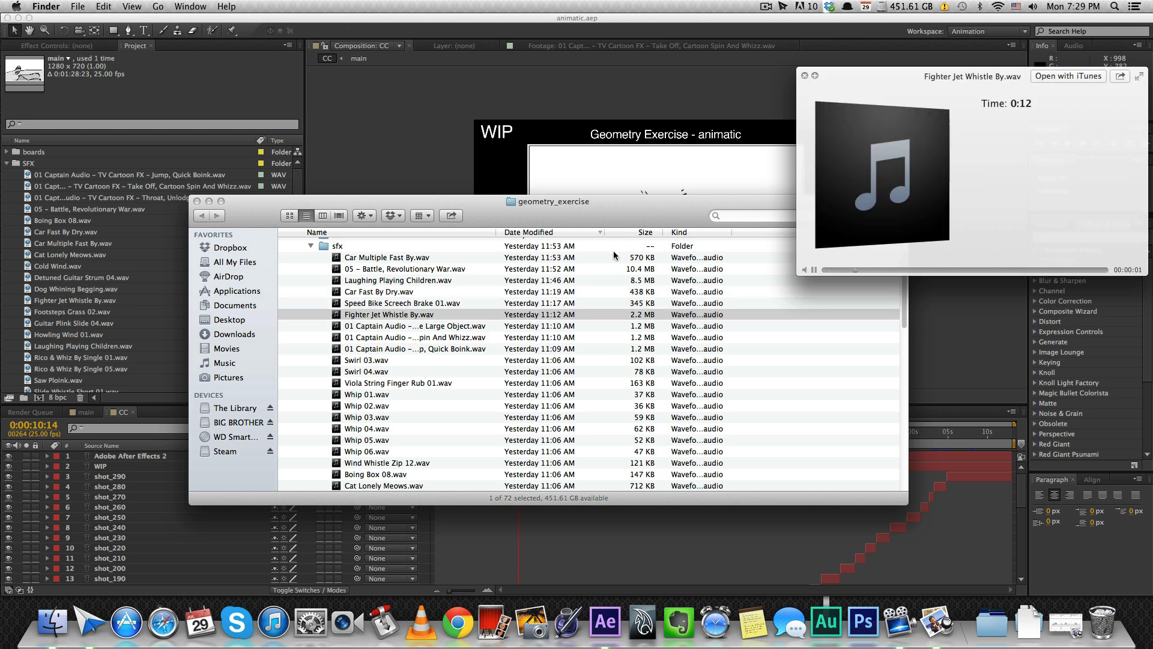
key("Down")
key("space")
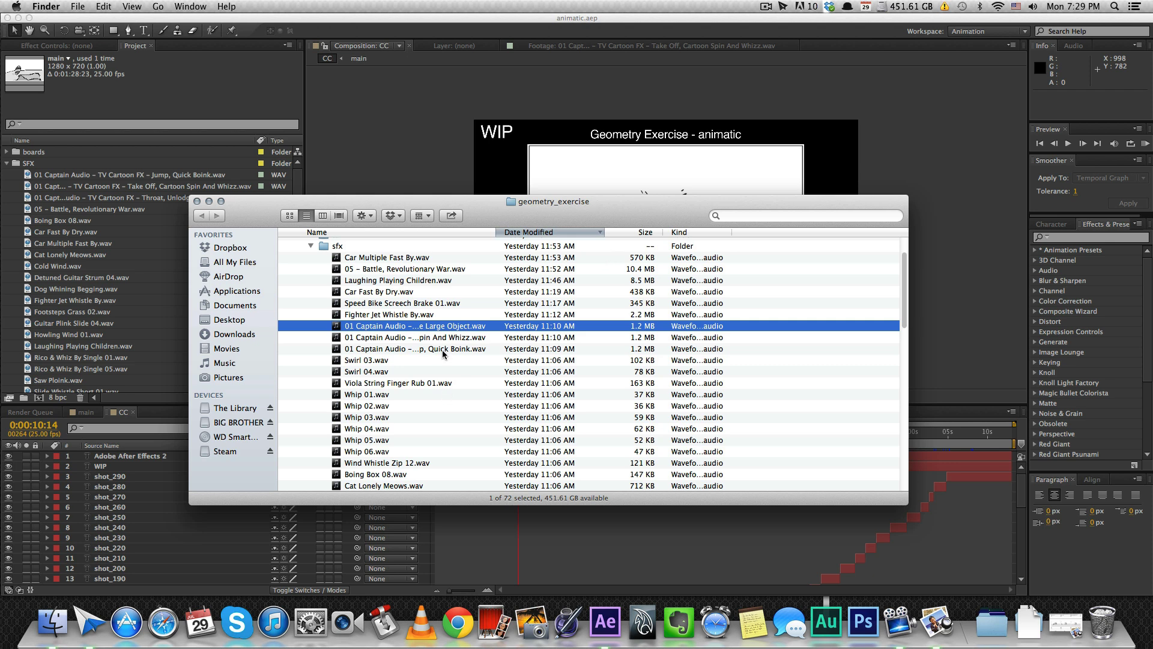
- Collapse the SFX folder in the Project panel and expand the boards folder to list the storyboards
left_click(196, 201)
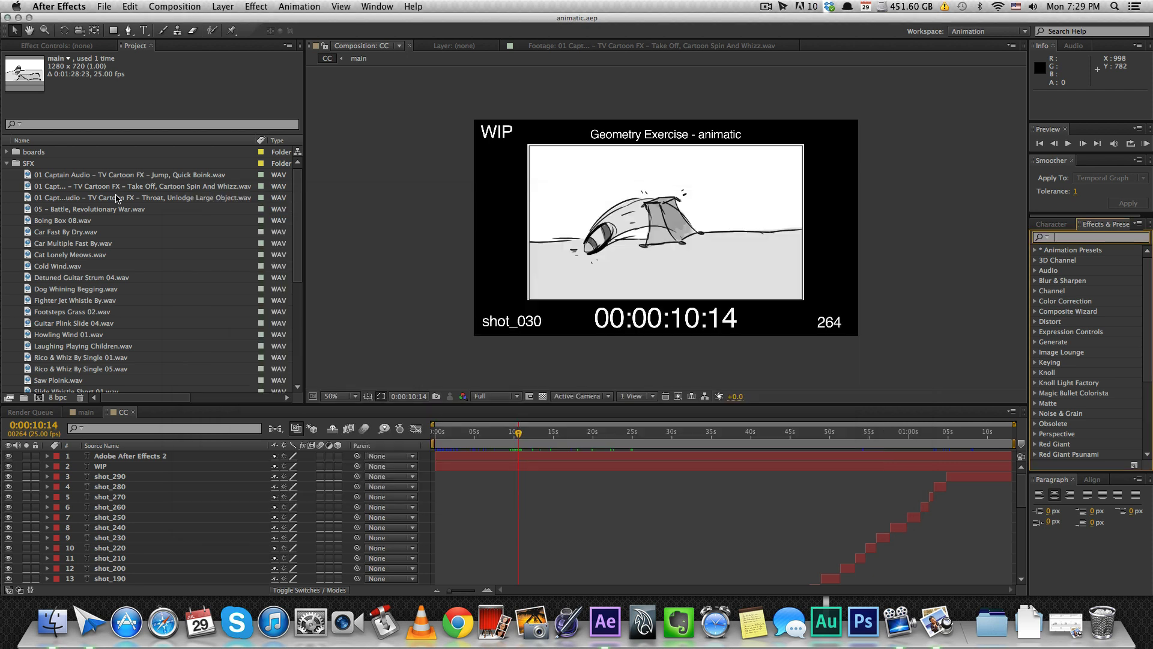
left_click(40, 164)
scroll(68, 208, "down", 1)
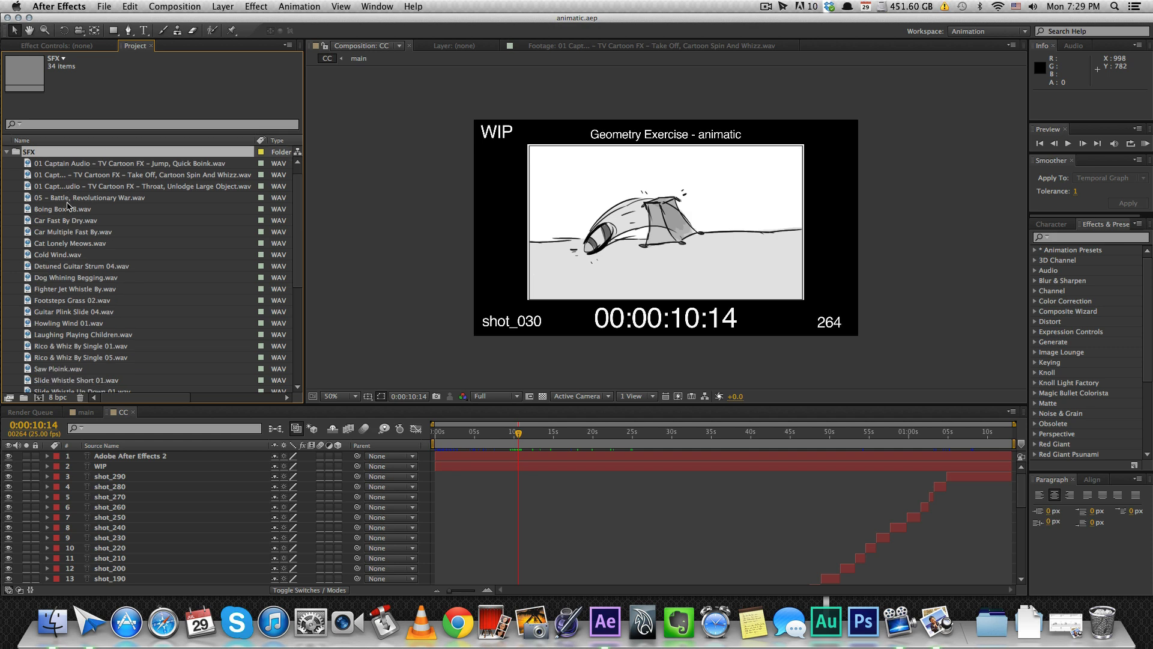
scroll(68, 208, "down", 5)
scroll(68, 207, "up", 6)
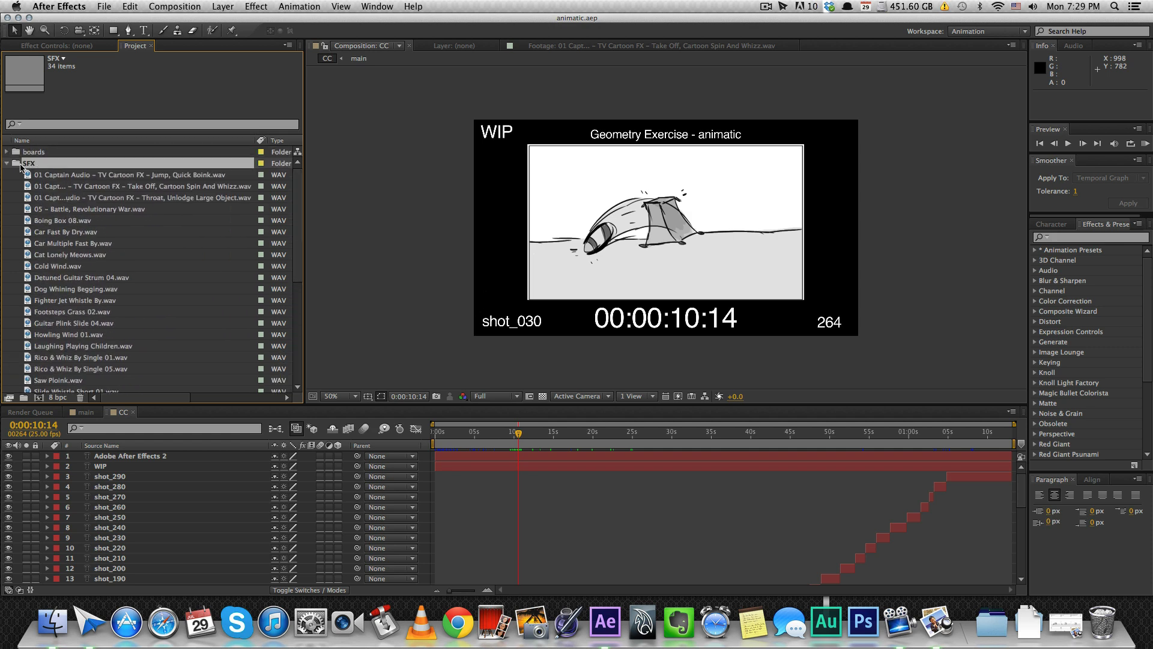
left_click(9, 163)
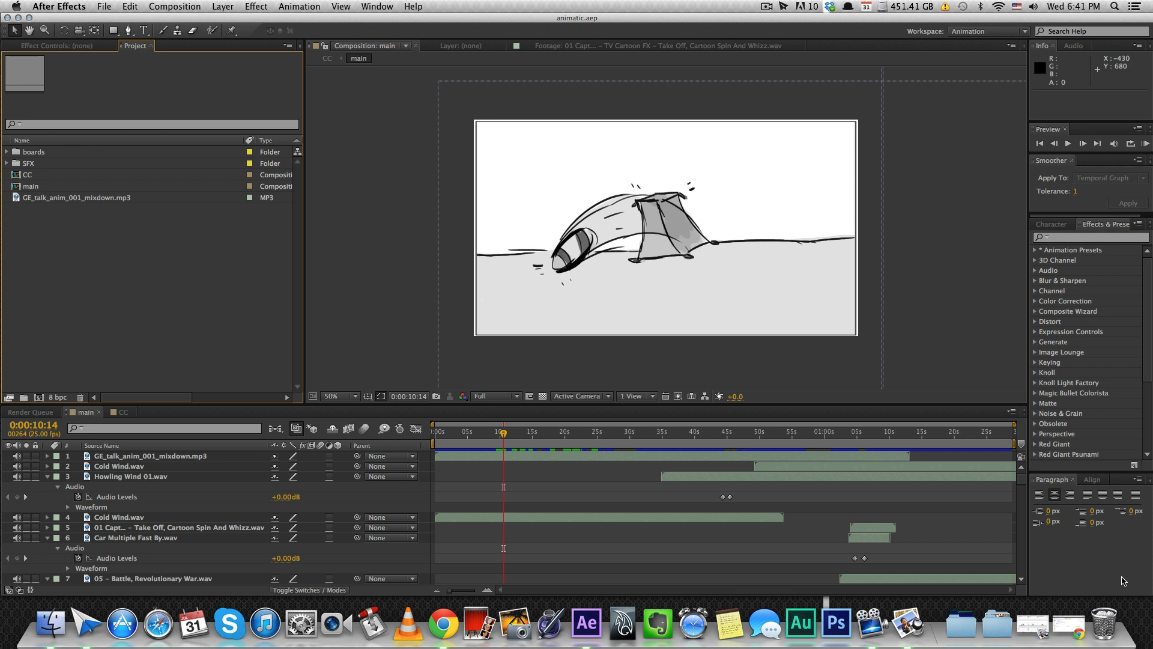
left_click(7, 152)
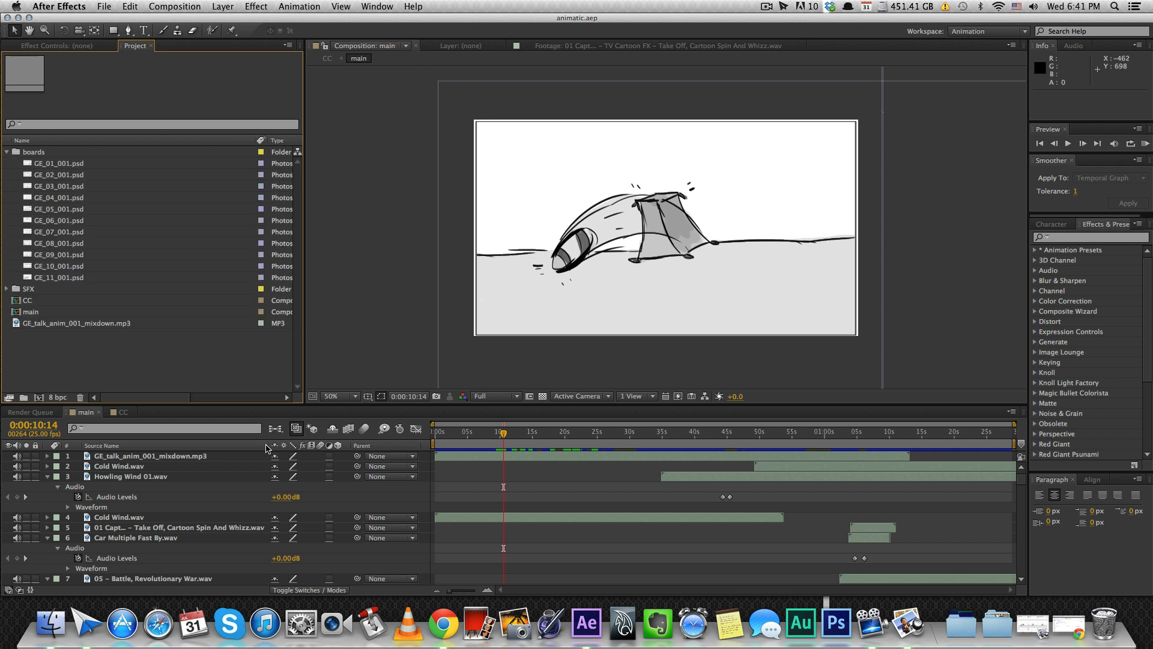
scroll(530, 487, "down", 15)
scroll(530, 487, "down", 20)
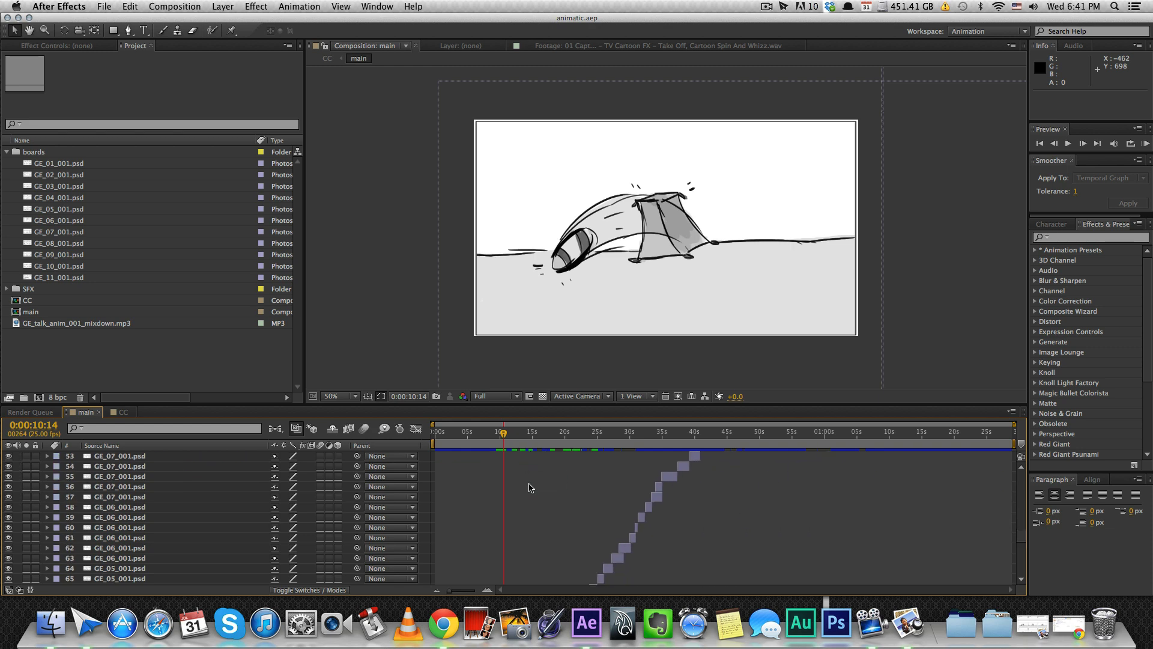
left_click_drag(503, 437, 457, 439)
scroll(460, 471, "up", 4)
scroll(515, 466, "down", 5)
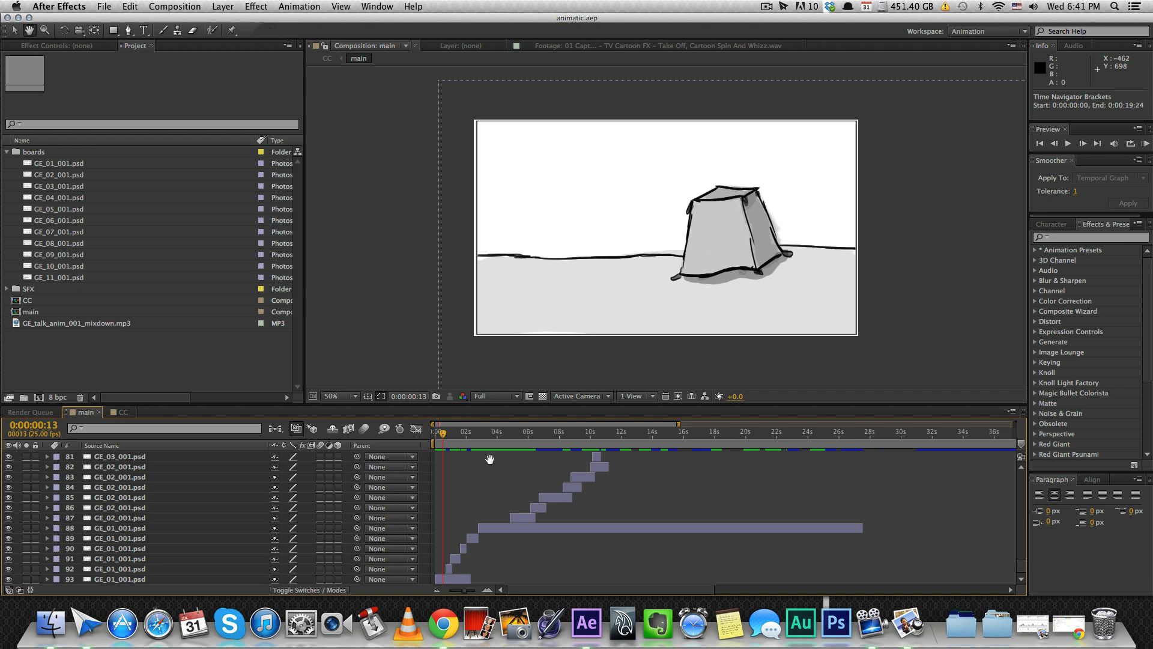
key("space")
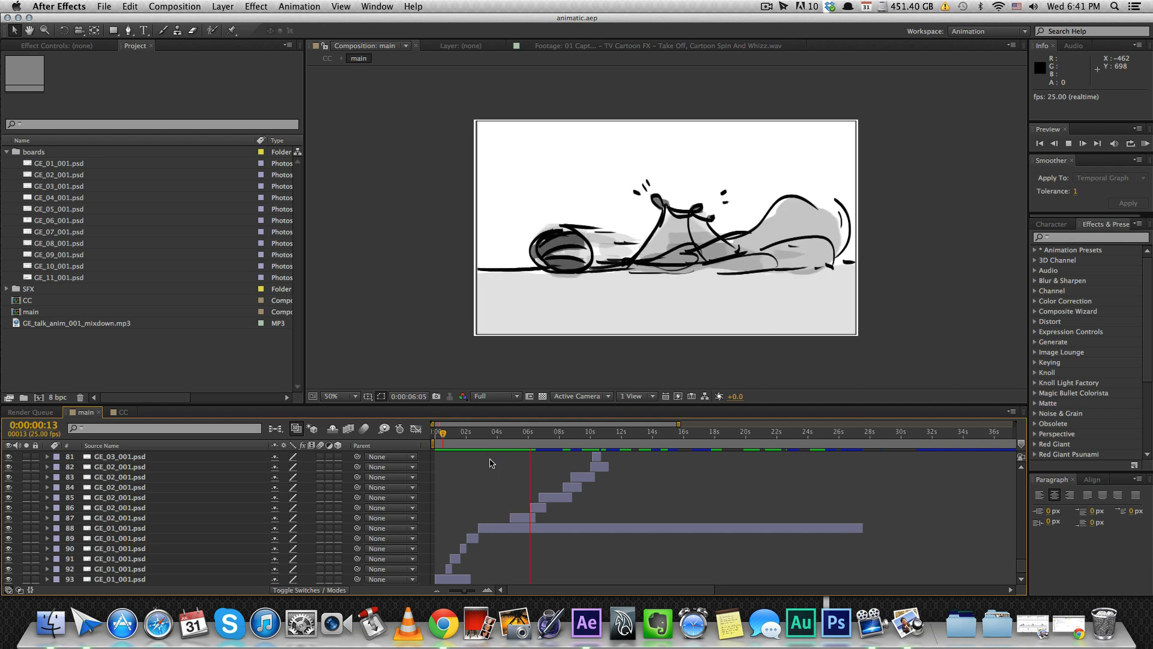
key("space")
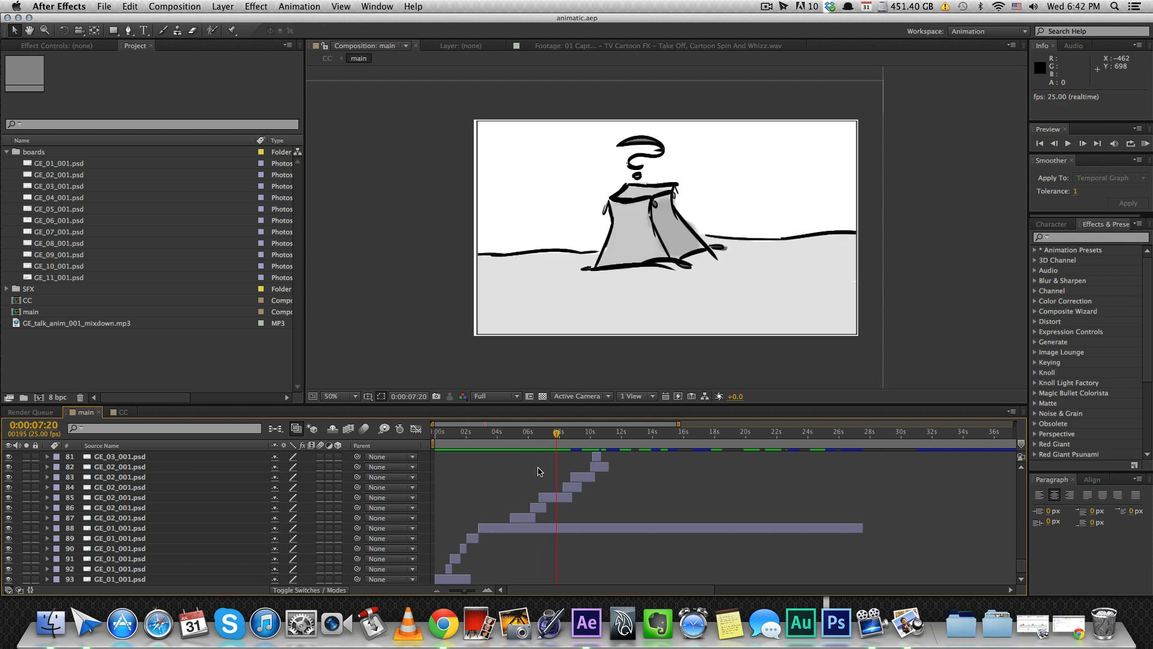
mouse_move(558, 432)
left_mouse_down()
mouse_move(596, 438)
mouse_move(577, 437)
left_mouse_up()
scroll(596, 439, "up", 1)
left_click(154, 579)
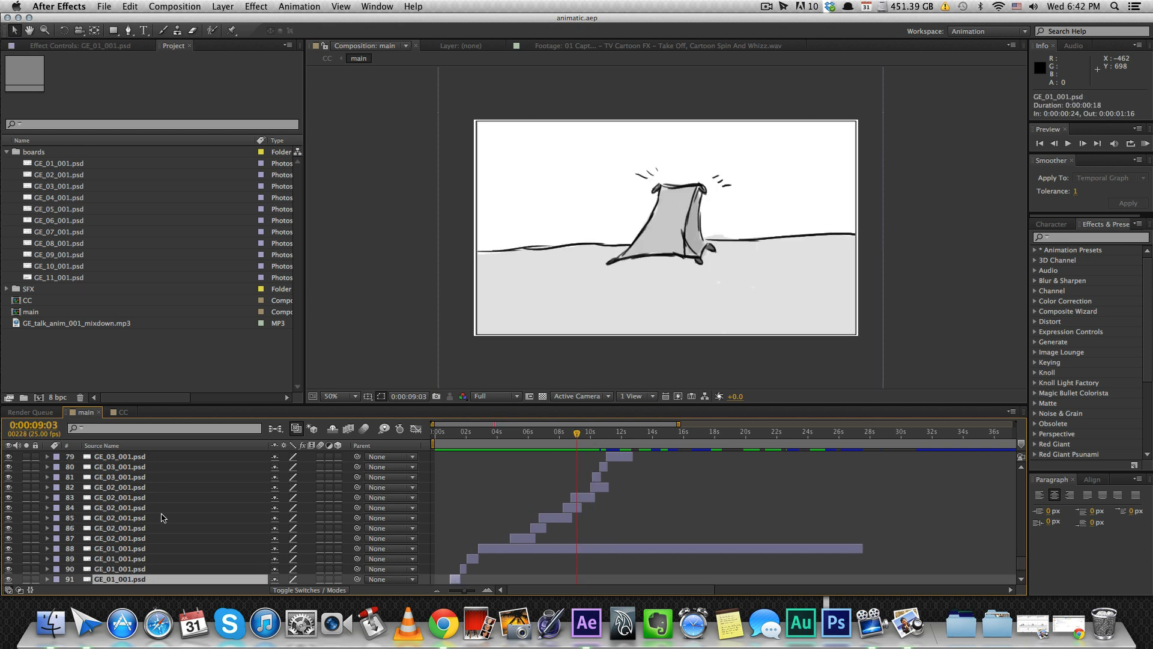
key("super+a")
key("super+shift+a")
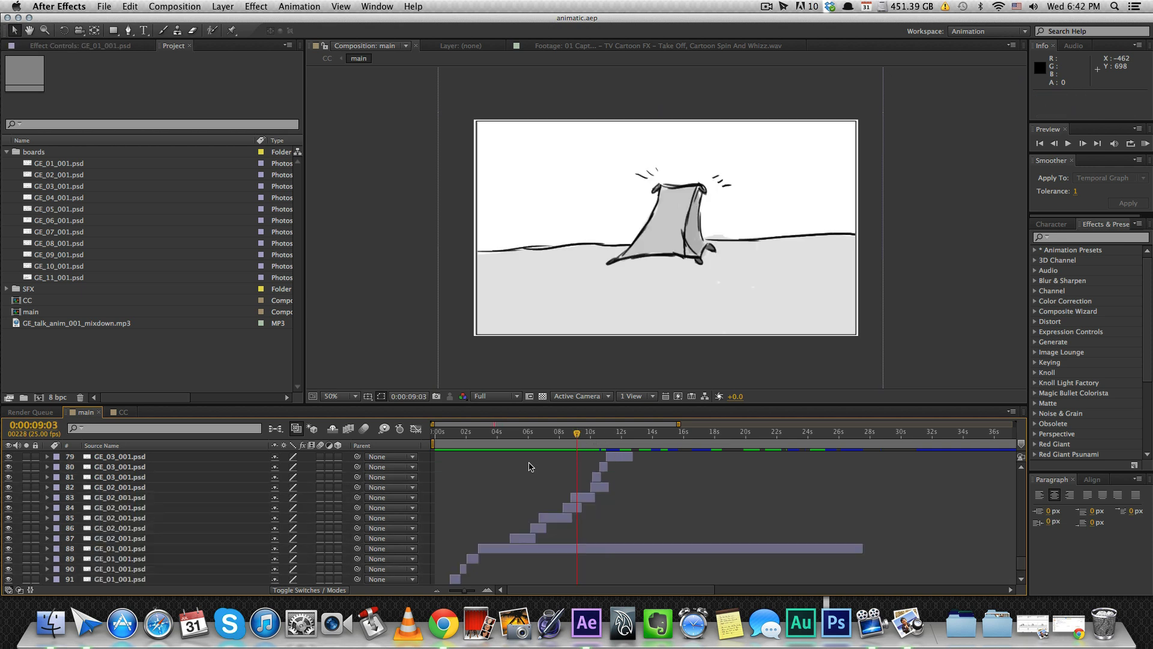
left_click_drag(557, 440, 590, 441)
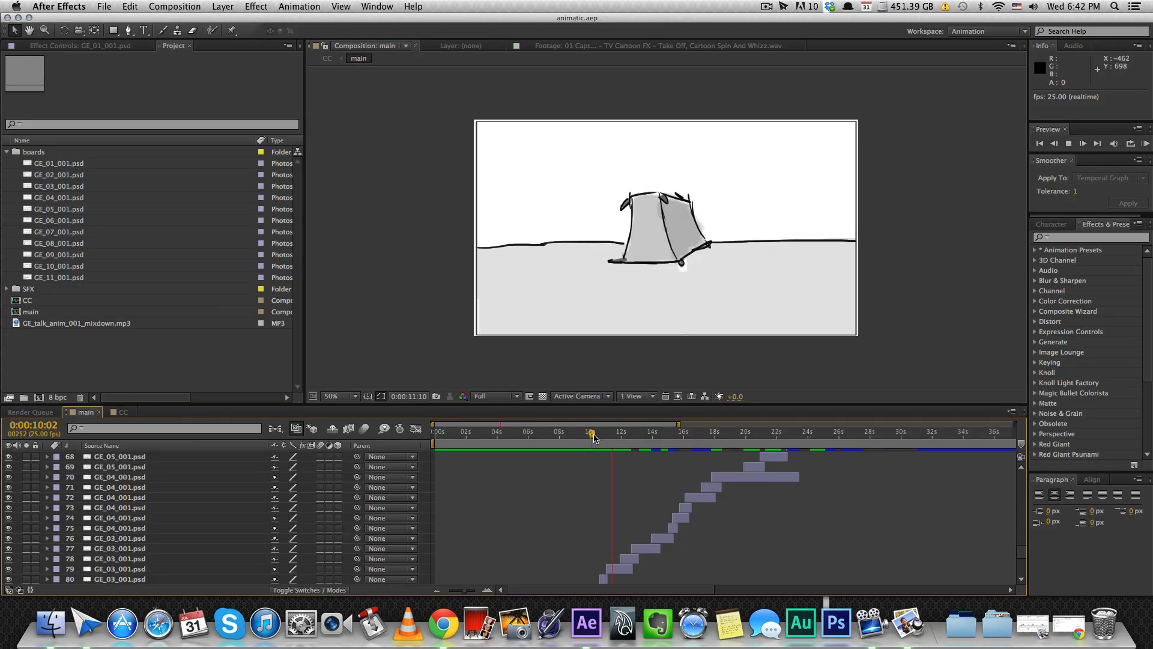
mouse_move(586, 436)
left_mouse_down()
mouse_move(598, 437)
mouse_move(581, 437)
left_mouse_up()
key("space")
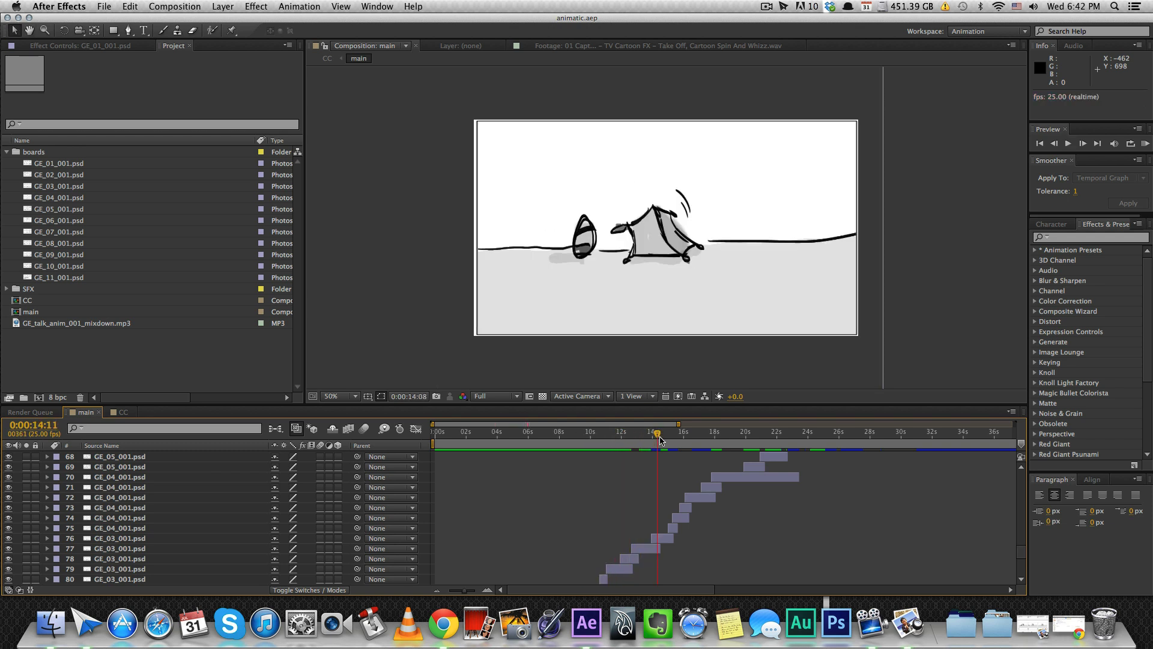
left_click(740, 443)
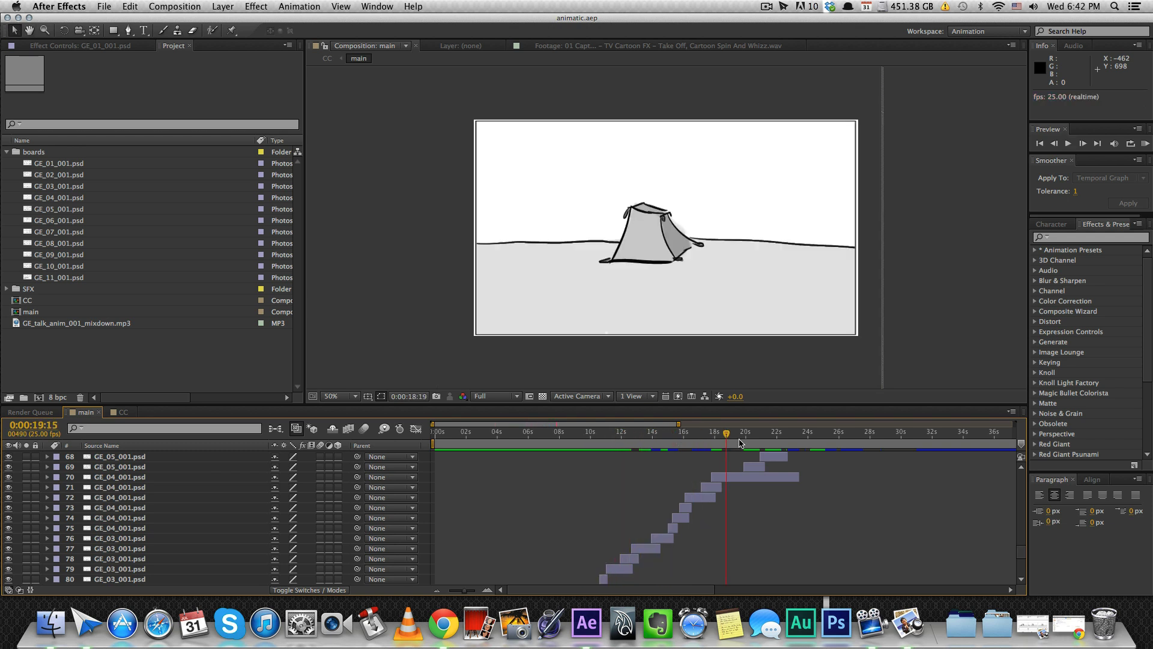
left_click_drag(740, 444, 750, 444)
scroll(824, 510, "up", 7)
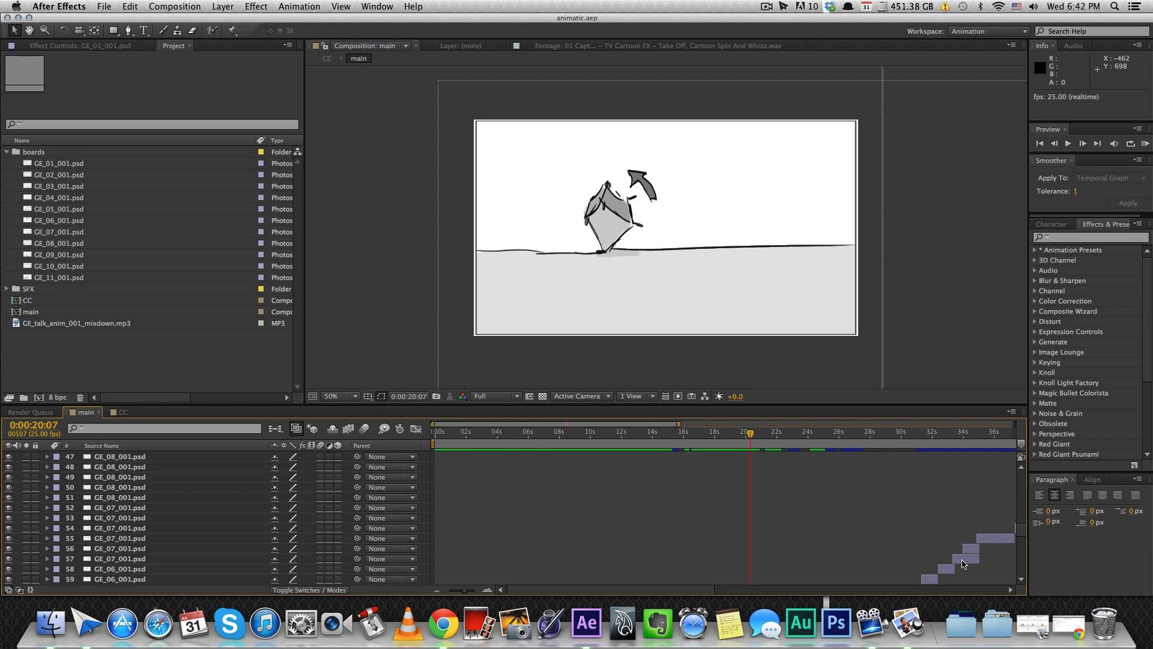
key("minus")
scroll(877, 510, "up", 5)
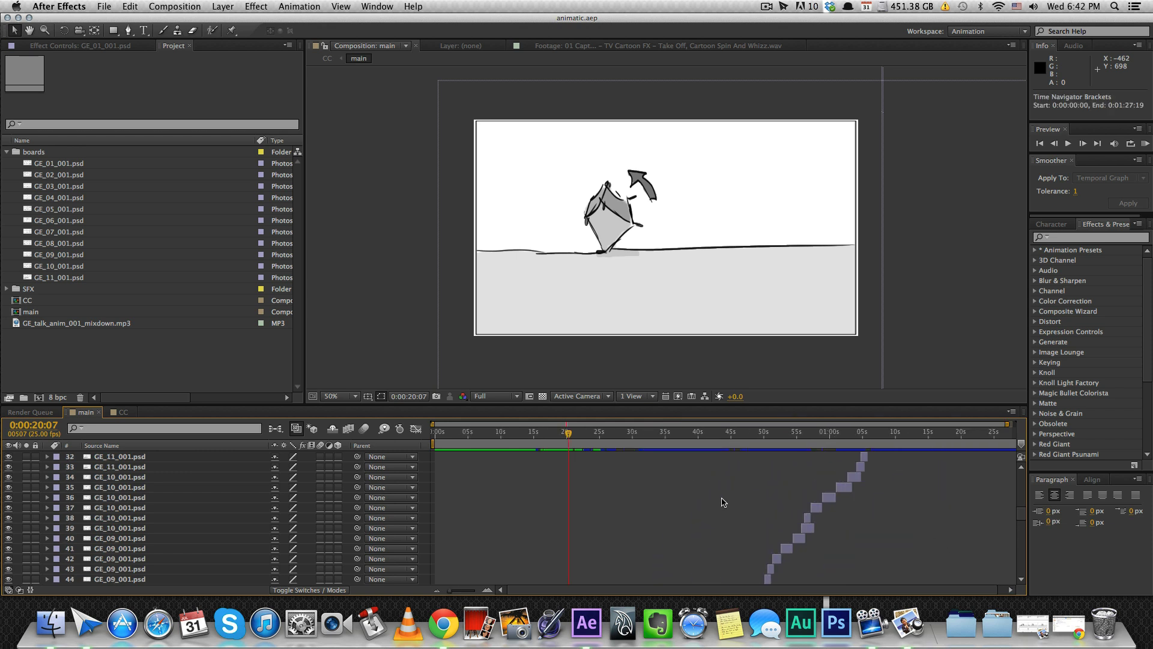
scroll(746, 505, "up", 2)
left_click(895, 443)
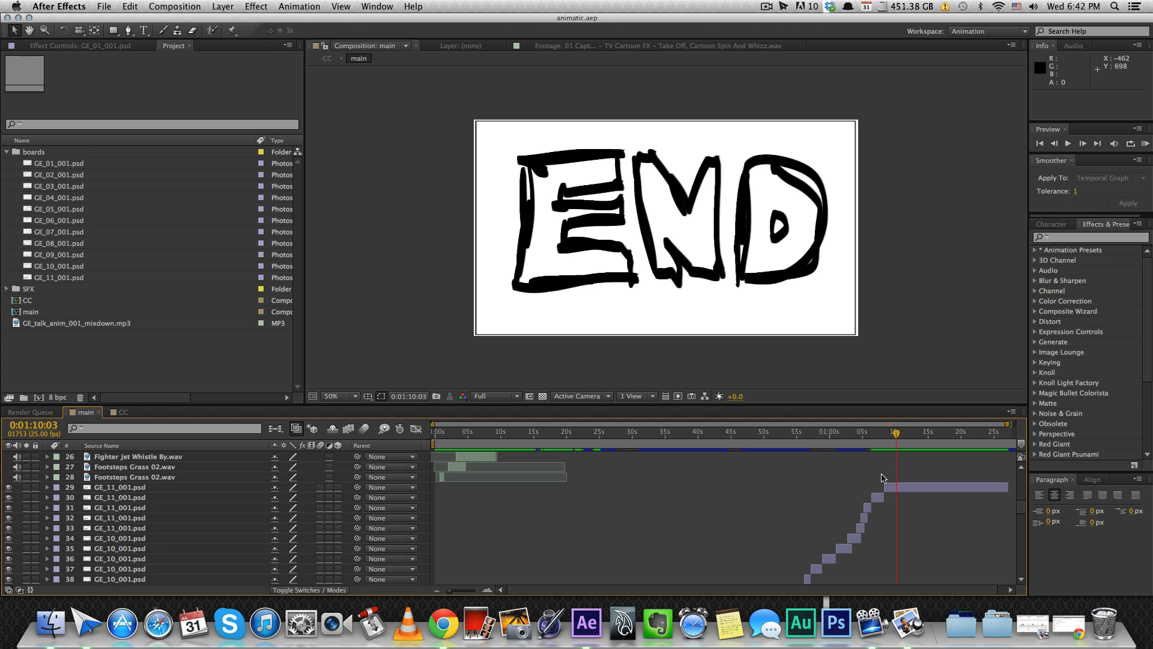
scroll(883, 479, "up", 1)
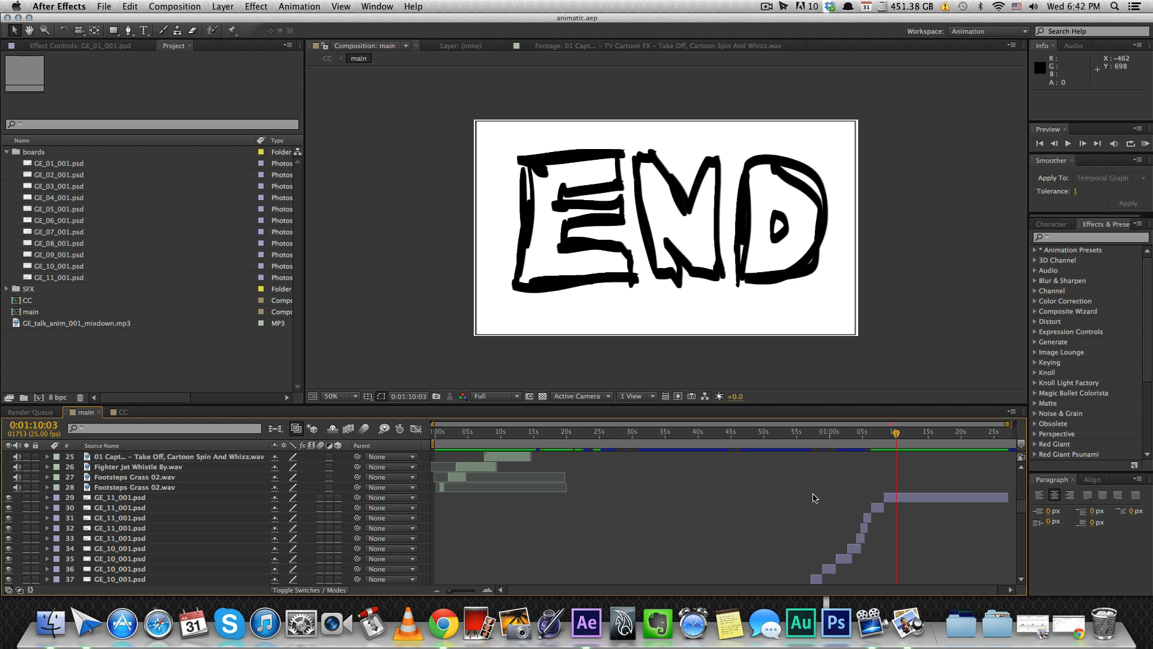
scroll(604, 497, "up", 7)
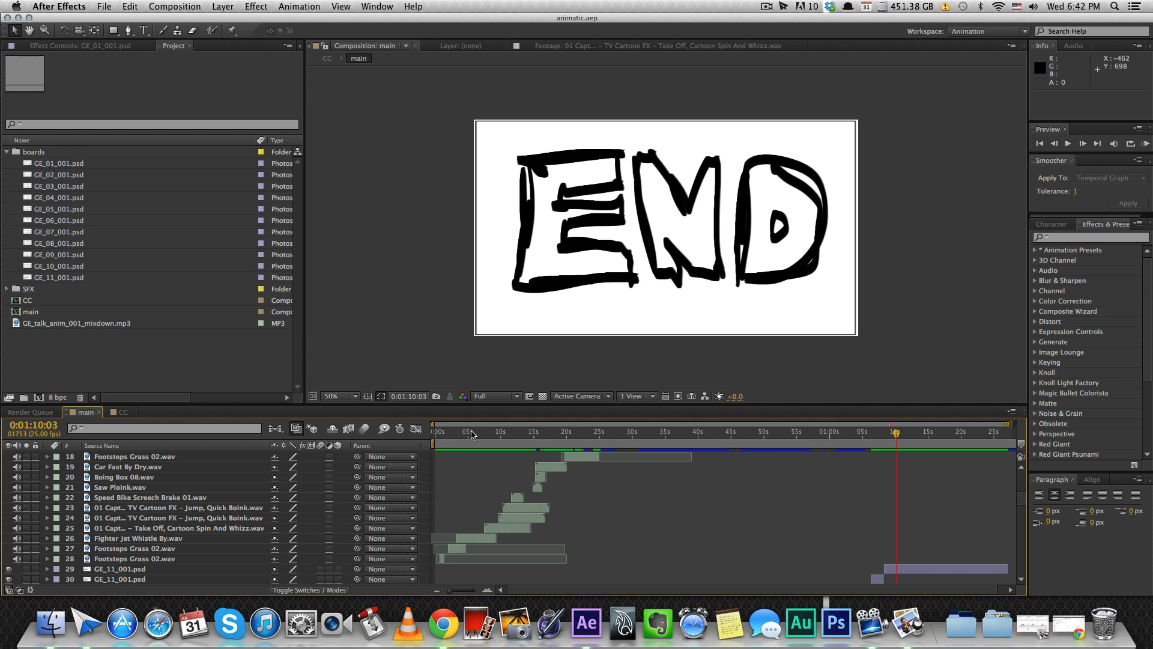
left_click(436, 433)
scroll(481, 480, "up", 3)
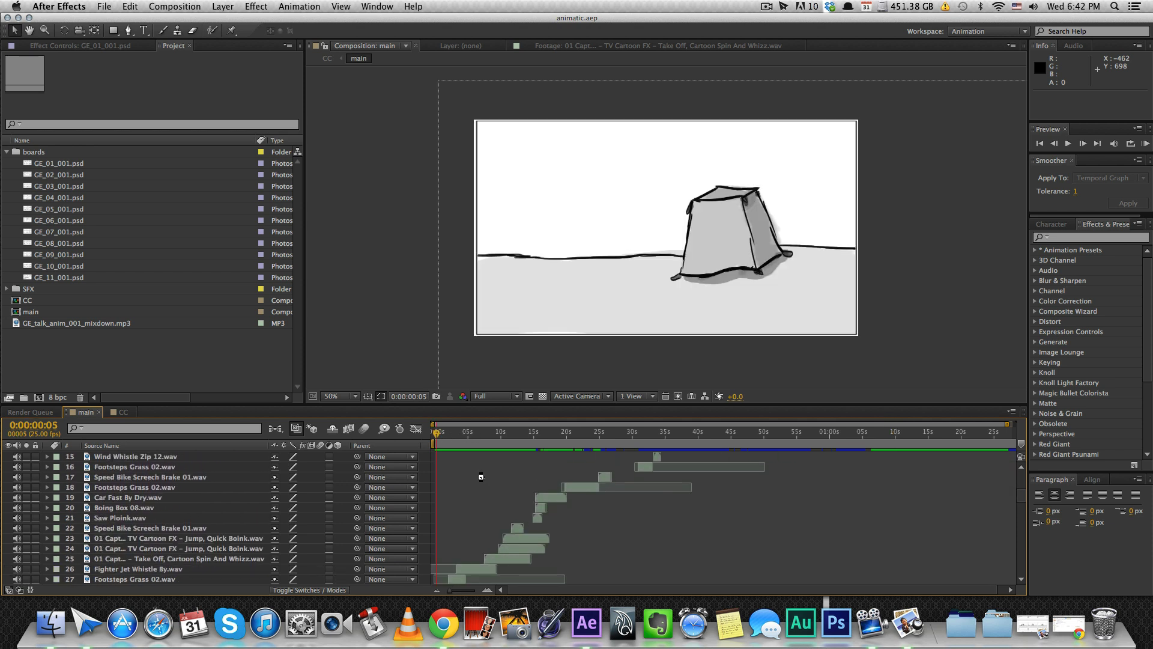
scroll(481, 477, "up", 8)
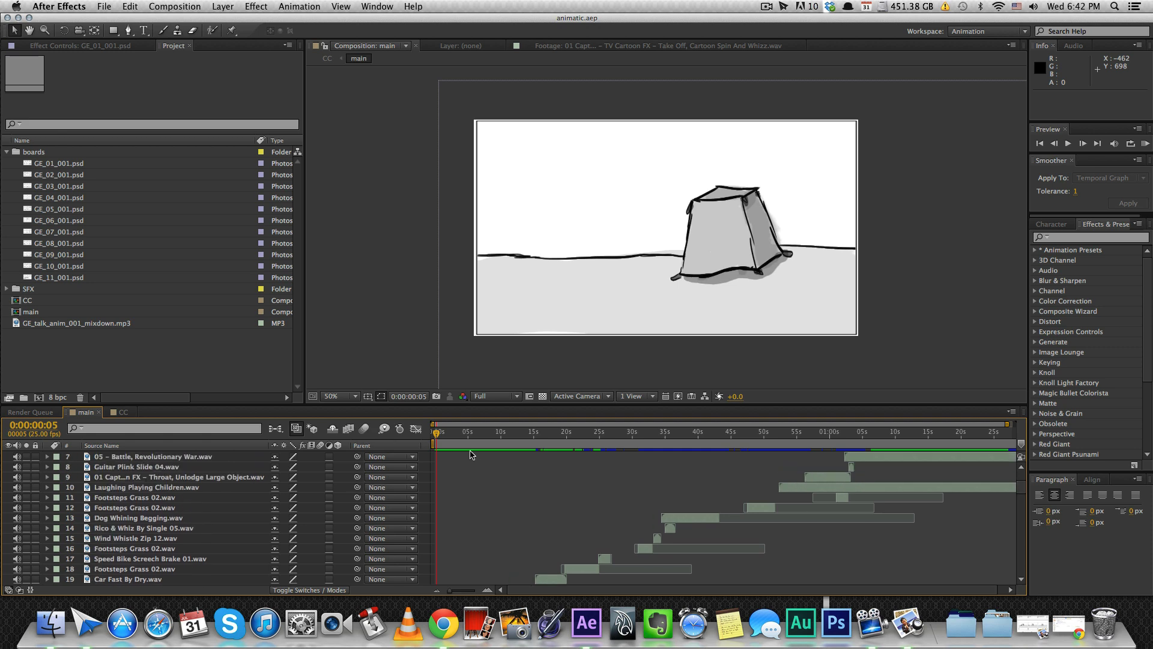
left_click_drag(460, 433, 620, 442)
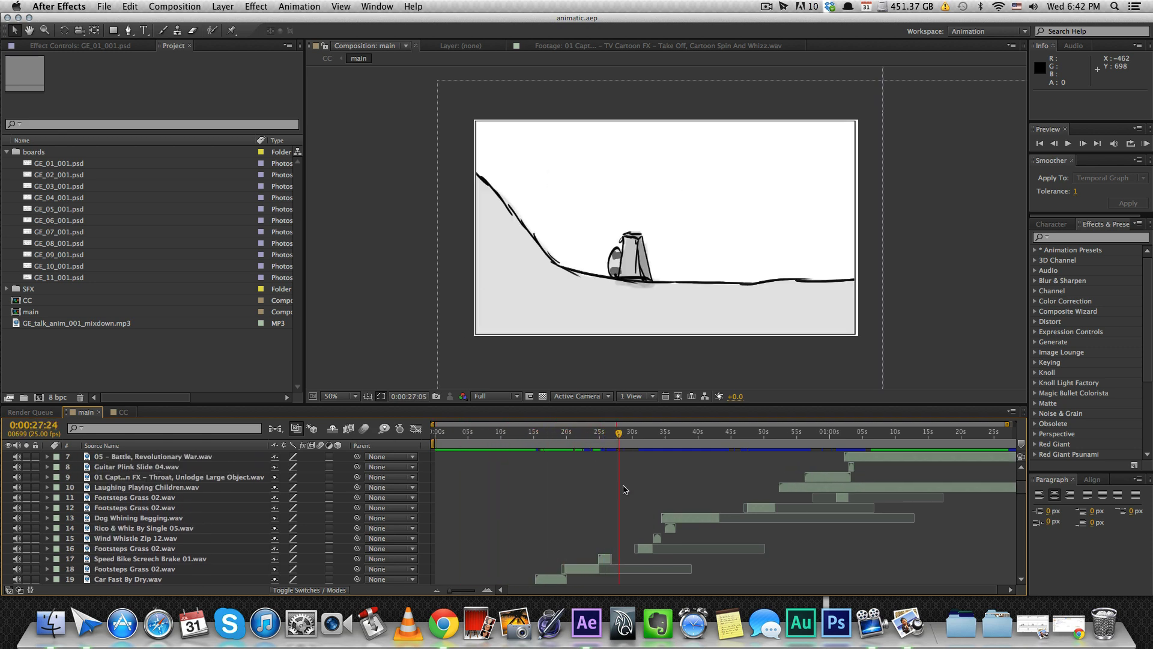
scroll(623, 489, "down", 10)
scroll(624, 490, "up", 6)
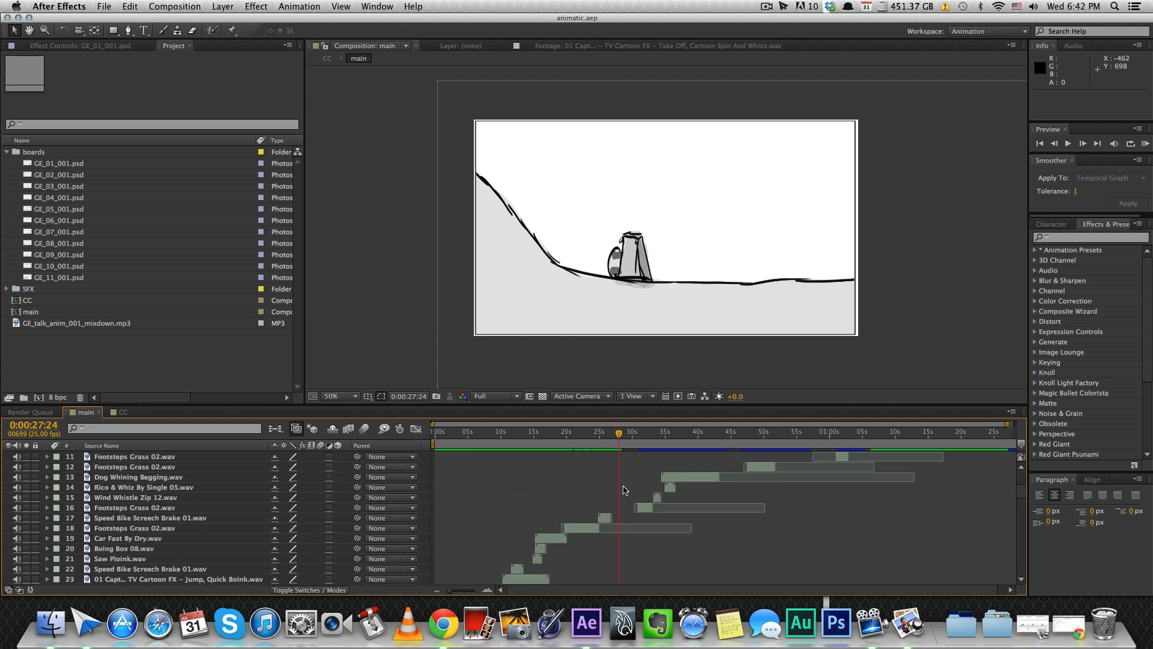
scroll(623, 489, "up", 3)
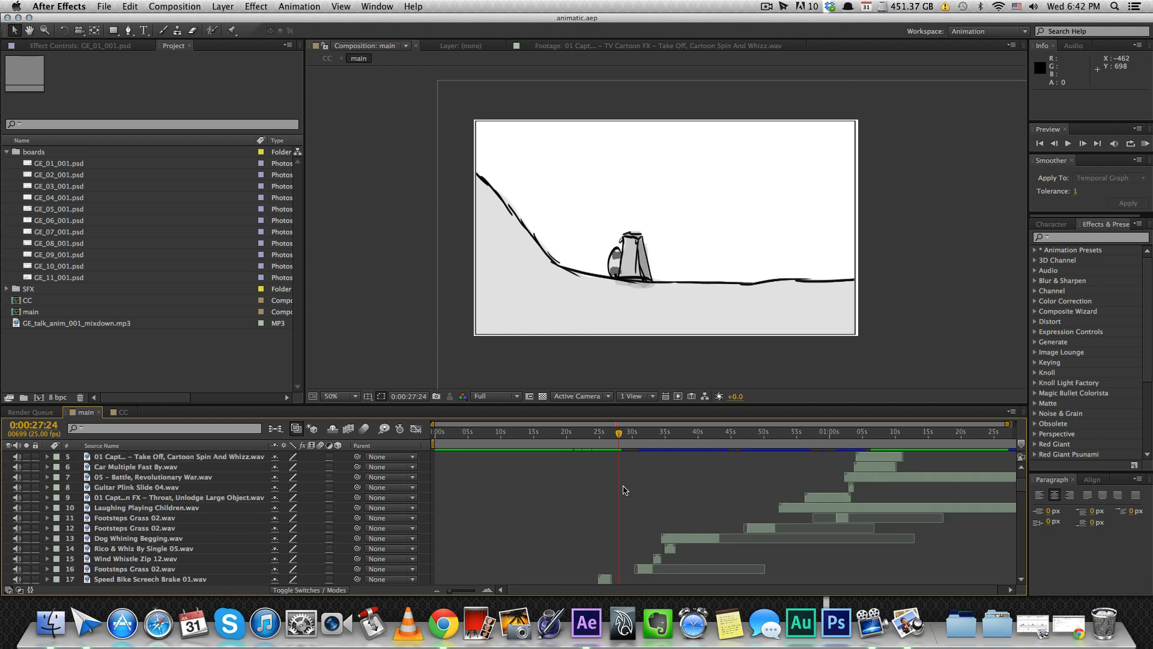
- Open the CC comp and scrub its shots to review the WIP, title, shot-name, timecode and frame-number overlays
double_click(27, 301)
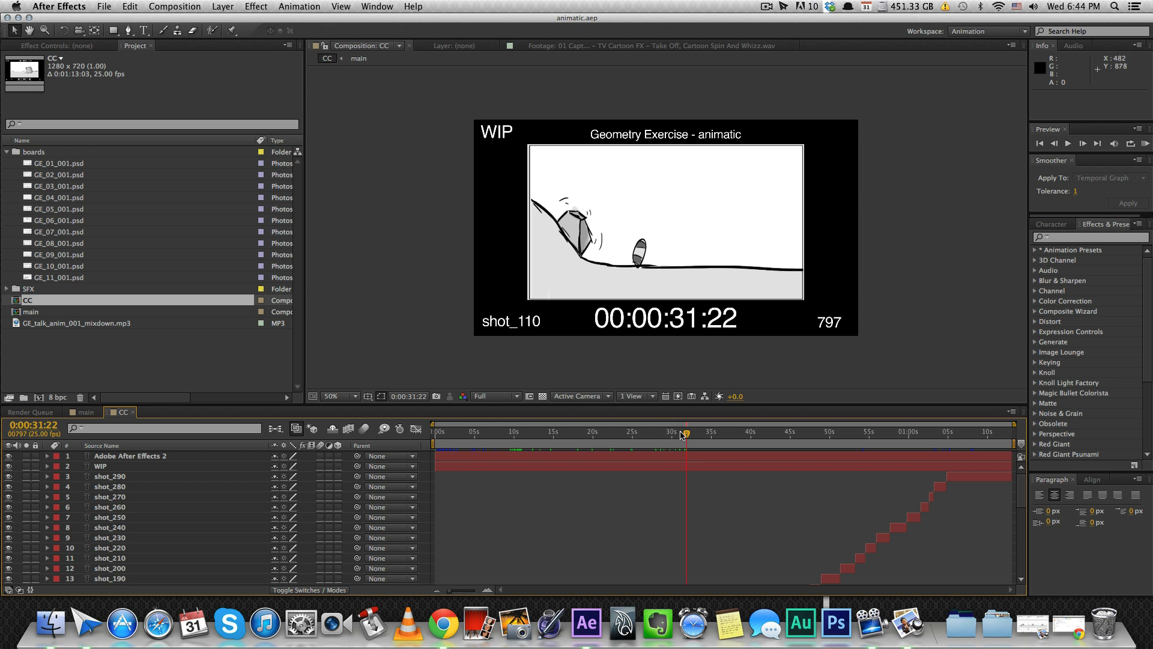
left_click_drag(683, 435, 512, 370)
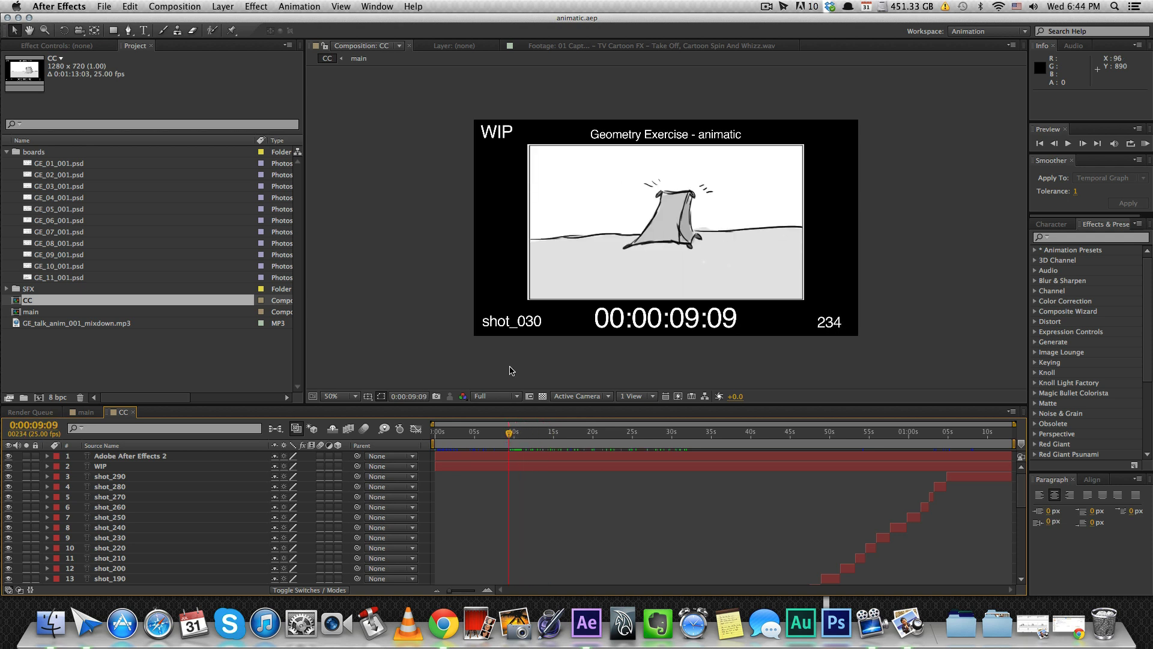
left_click_drag(521, 442, 436, 437)
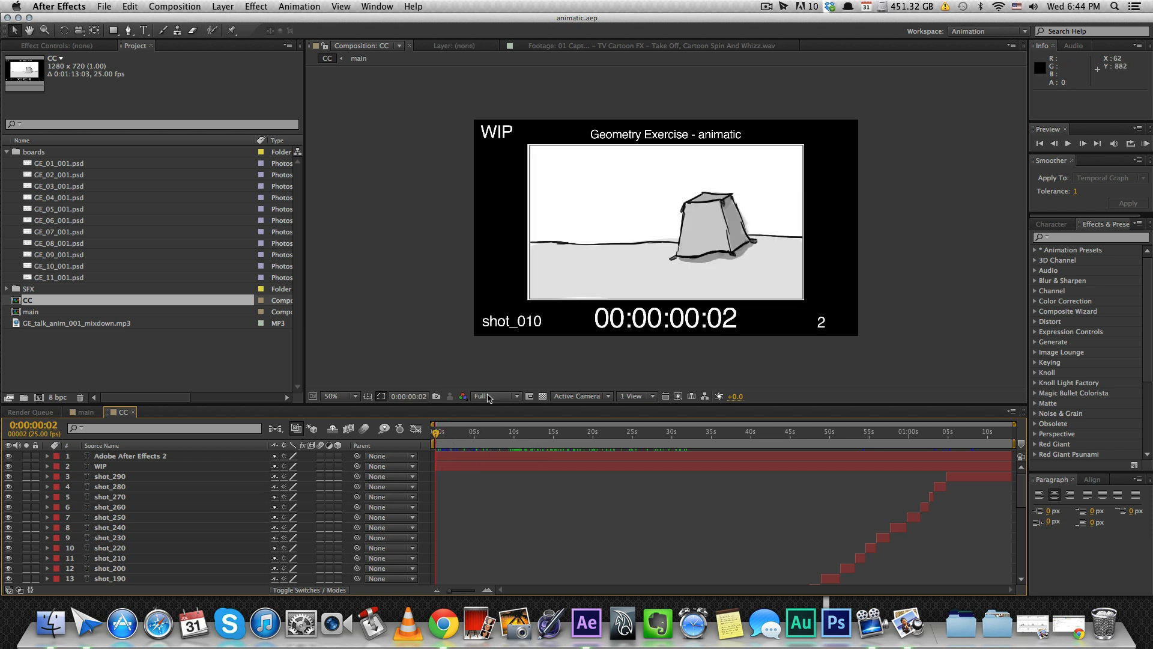
left_click(452, 433)
left_click(456, 434)
scroll(491, 470, "down", 1)
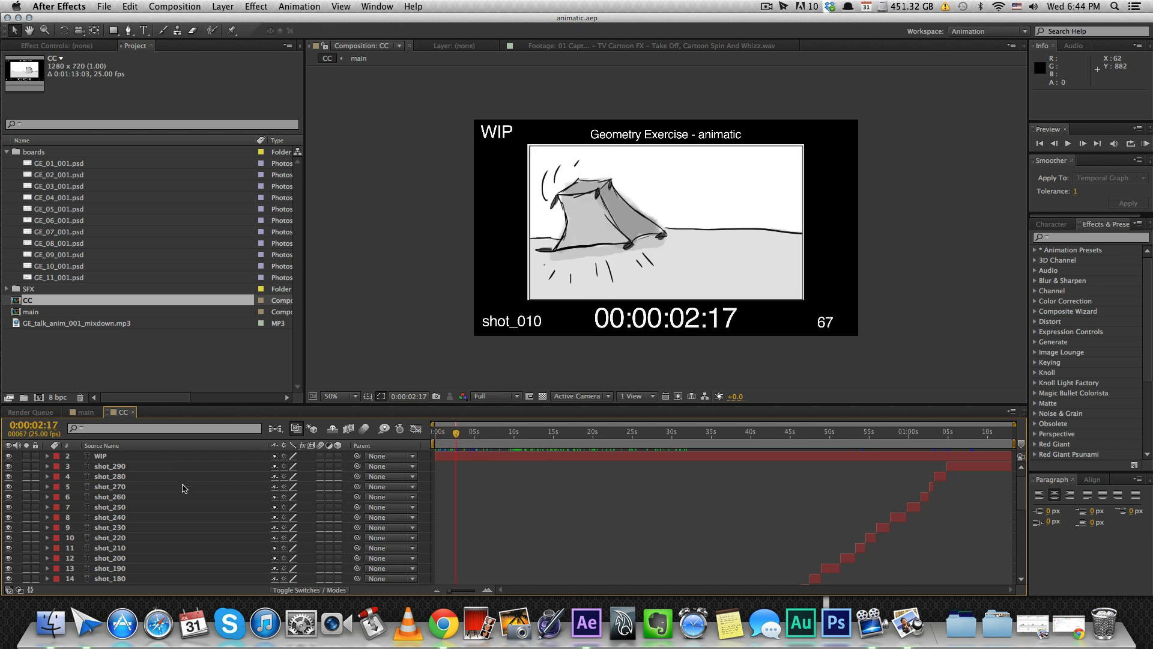
left_click(140, 466)
scroll(140, 480, "down", 3)
left_click(140, 487)
scroll(138, 499, "down", 1)
left_click(137, 506)
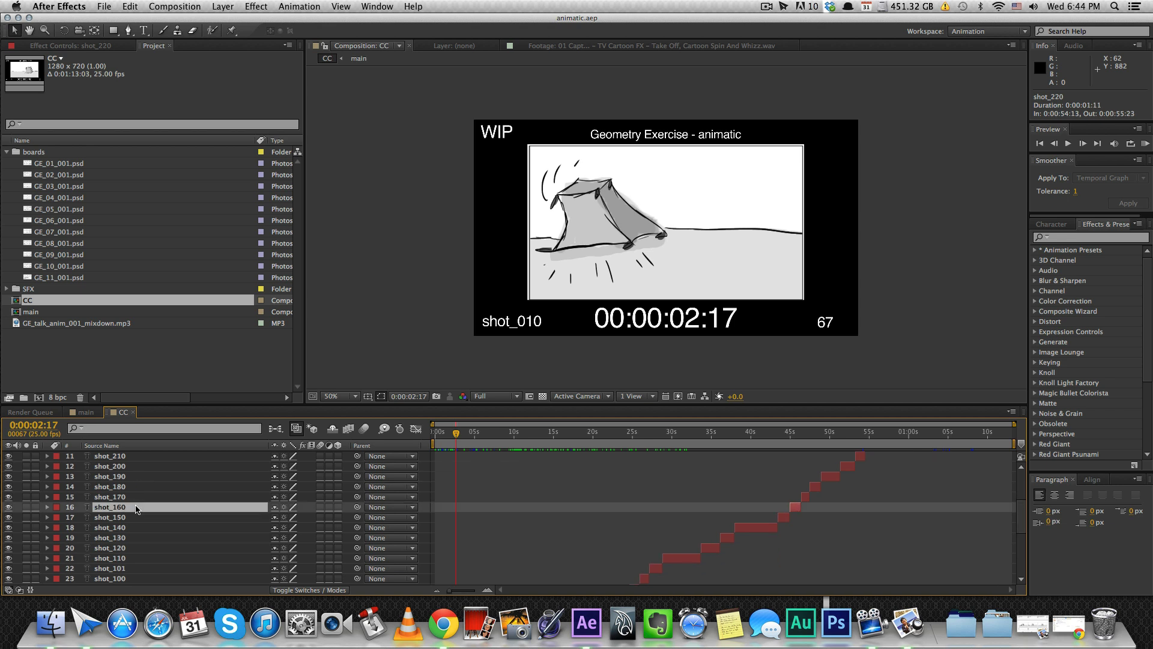
scroll(137, 507, "down", 3)
left_click(136, 507)
scroll(136, 509, "down", 2)
left_click(136, 507)
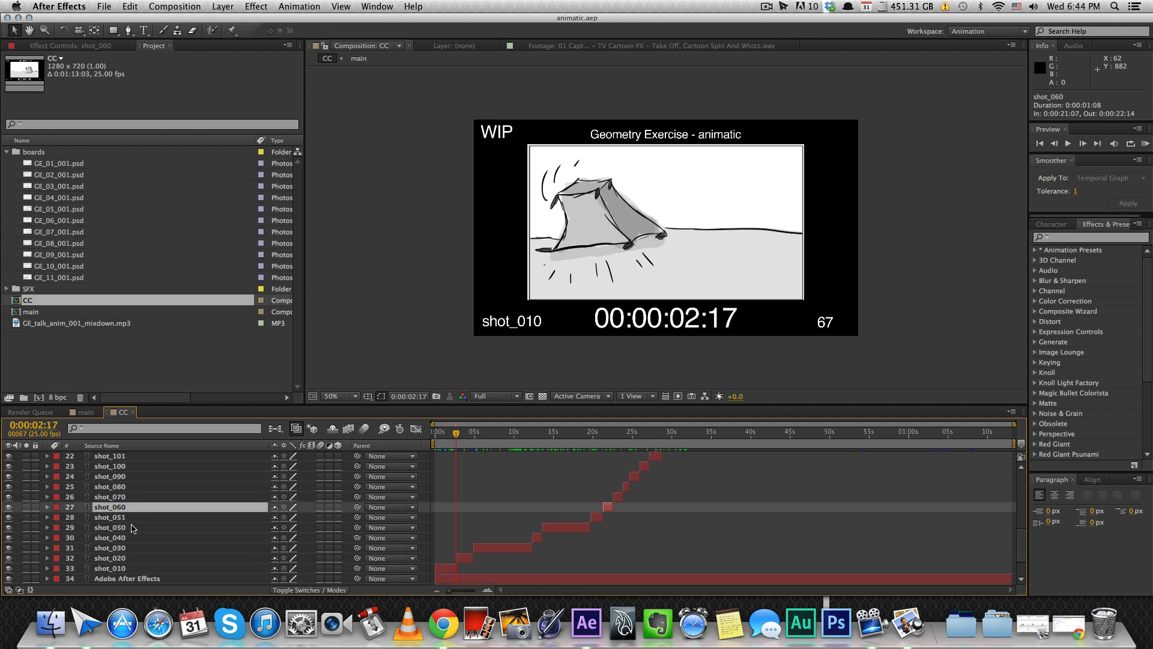
left_click(469, 491)
left_click_drag(457, 434, 484, 440)
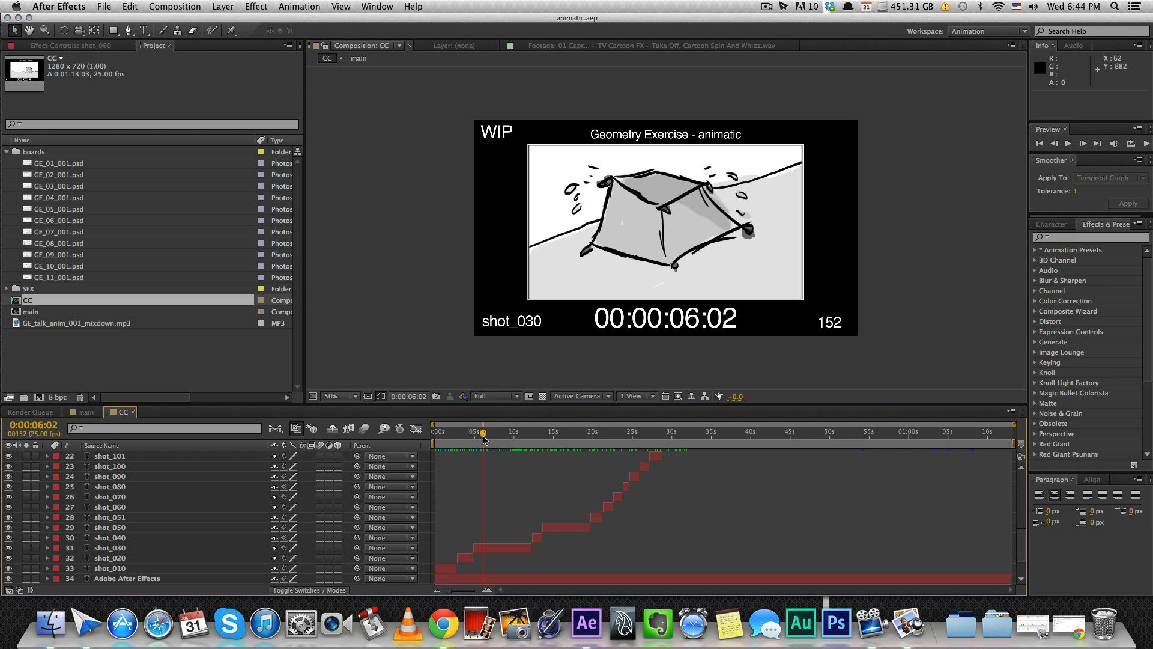
left_click(828, 322)
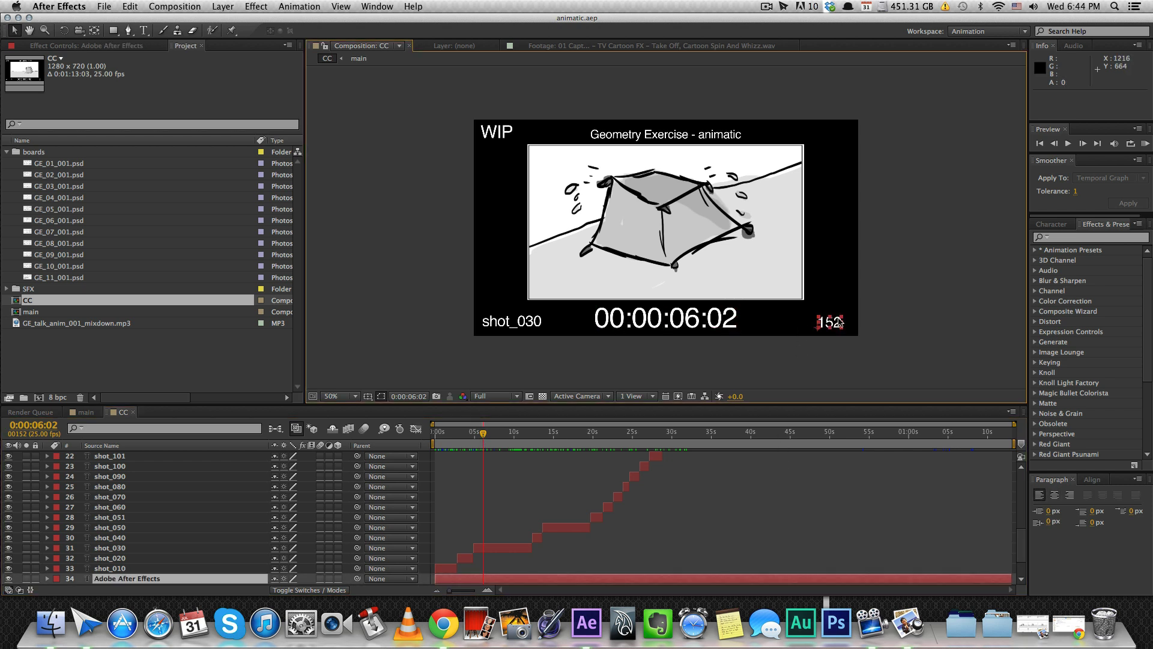
left_click(709, 329)
left_click(685, 492)
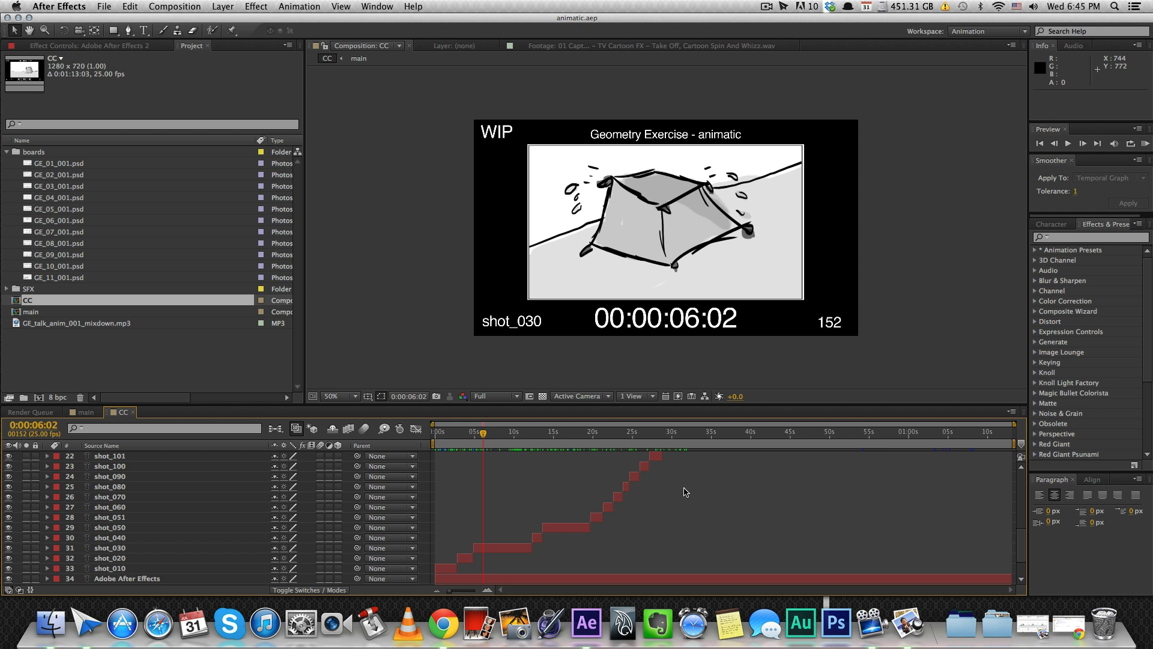
scroll(686, 492, "up", 7)
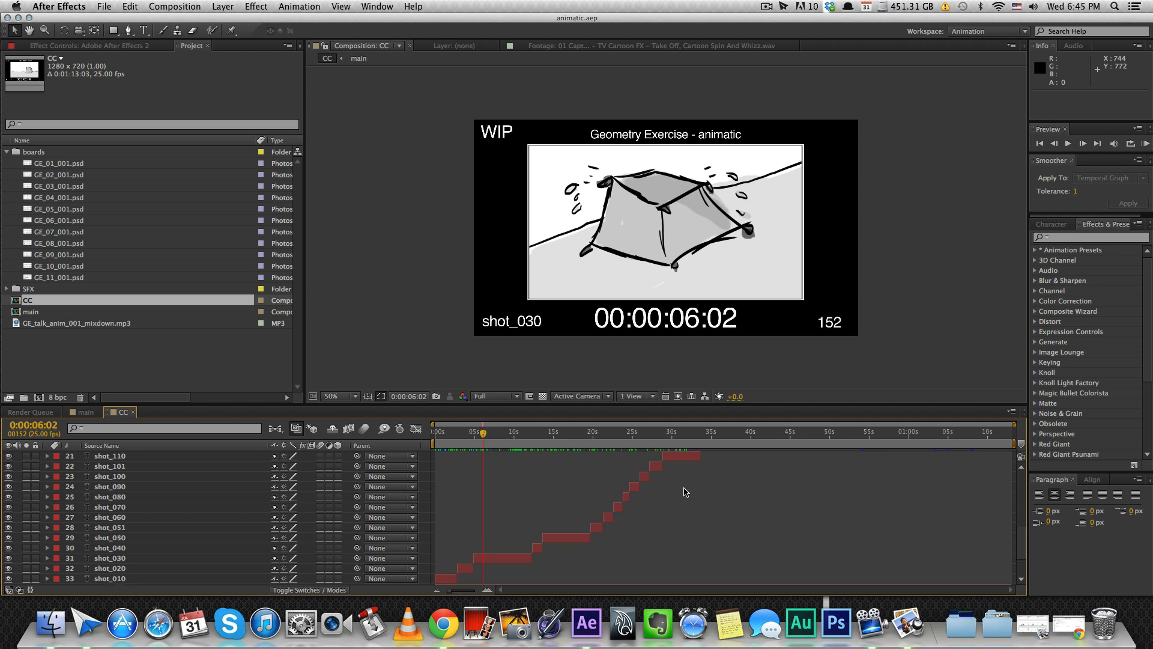
- Search 'tim' in Effects & Presets and apply the Display Time preset as a timecode text layer
left_click(1093, 238)
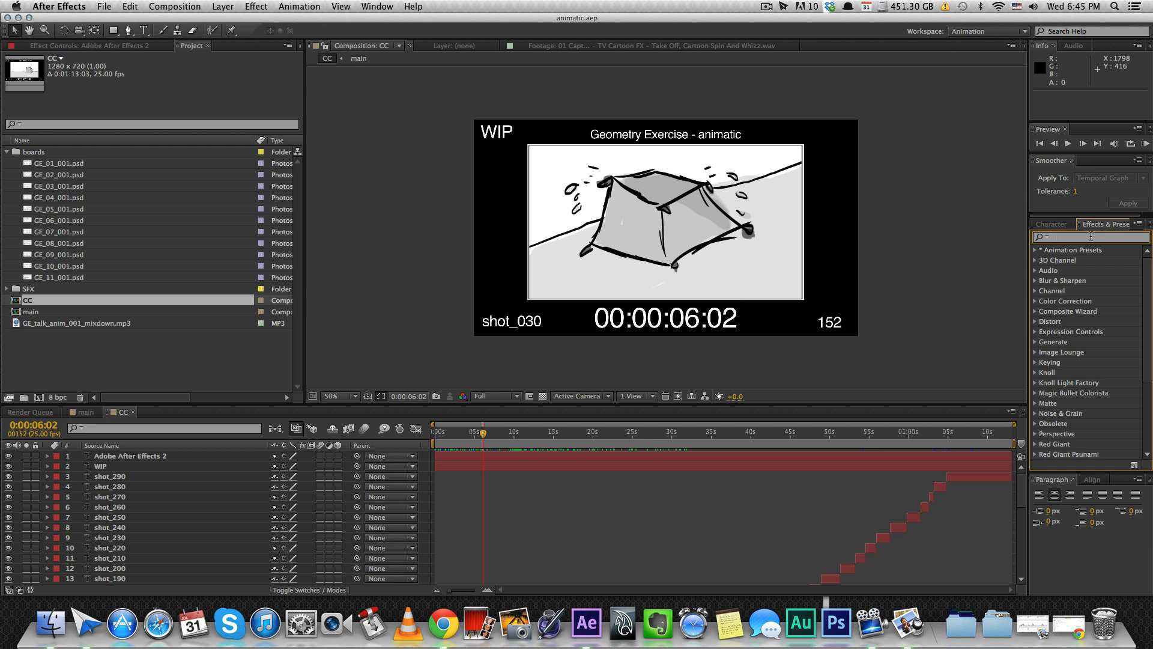
type("time")
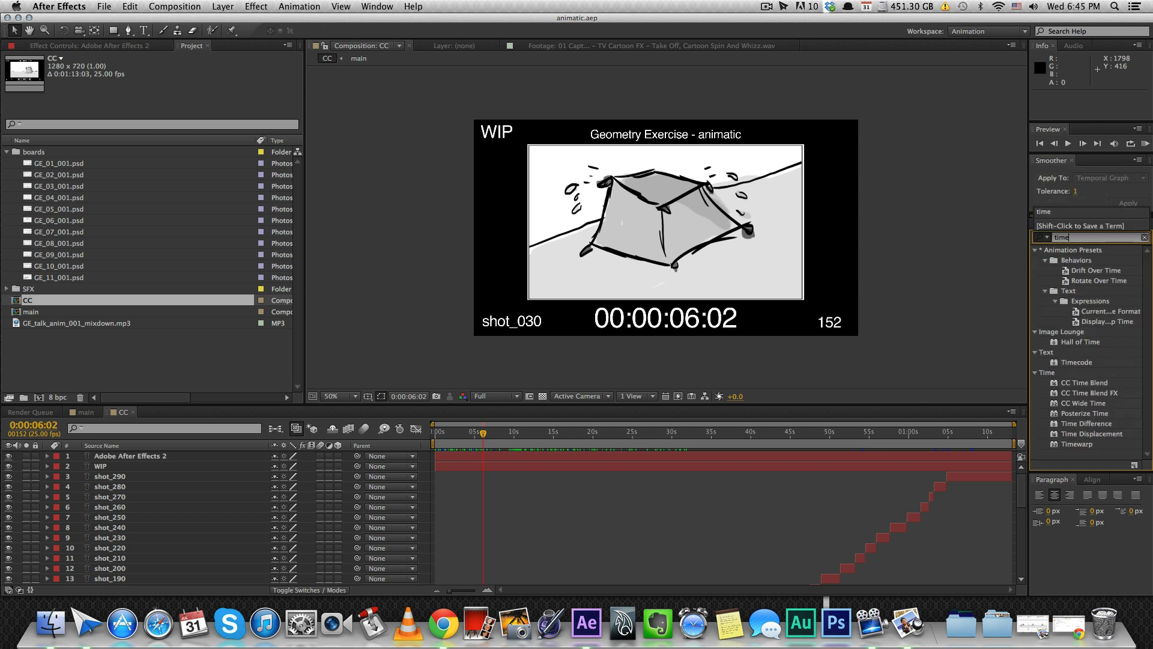
left_click(1102, 235)
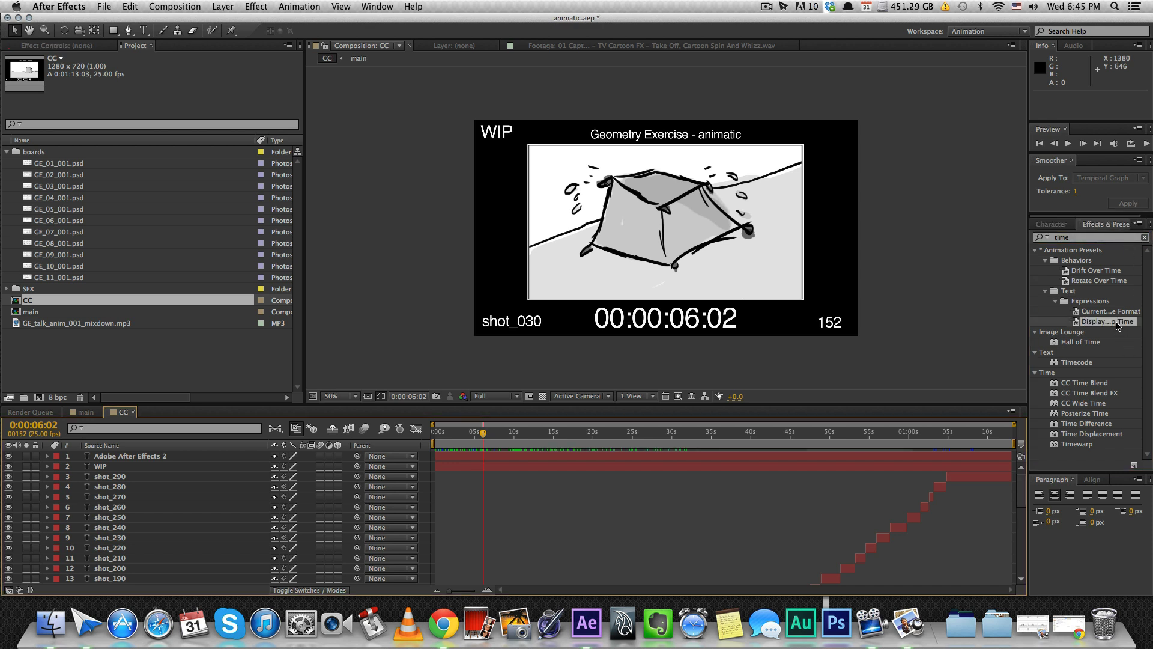
double_click(1109, 321)
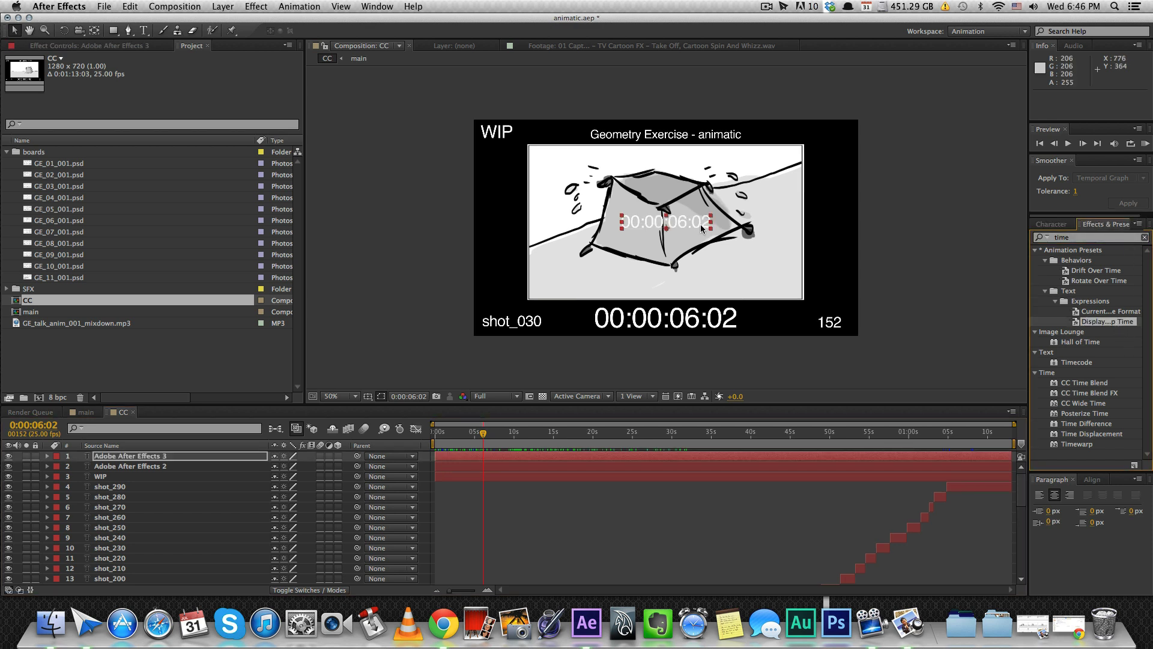
- Move the trial timecode toward the lower right, scale it to 118%, then delete the layer
left_click_drag(732, 247, 854, 302)
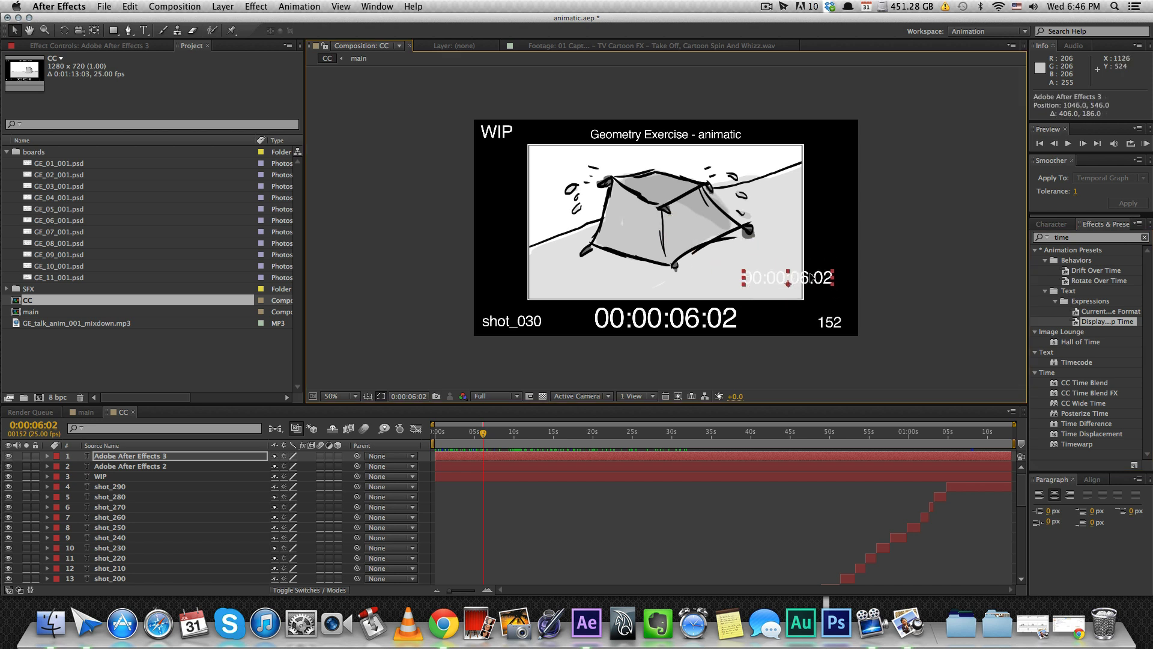
left_click_drag(512, 442, 555, 441)
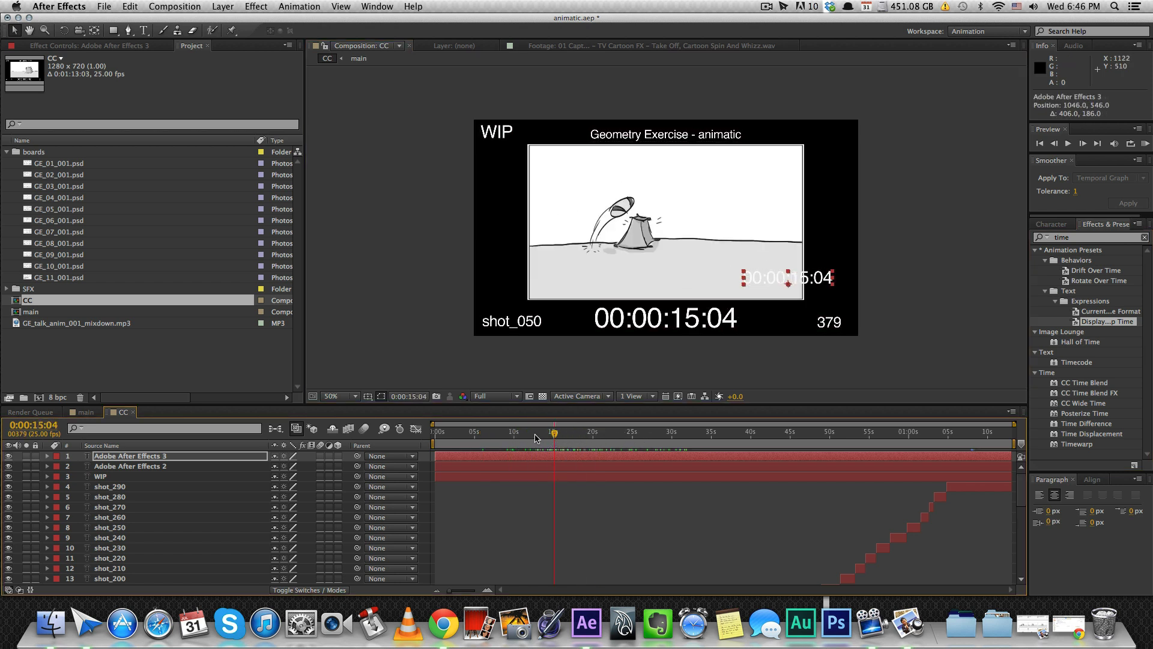
key("s")
mouse_move(291, 466)
left_mouse_down()
mouse_move(302, 466)
mouse_move(289, 466)
left_mouse_up()
key("Delete")
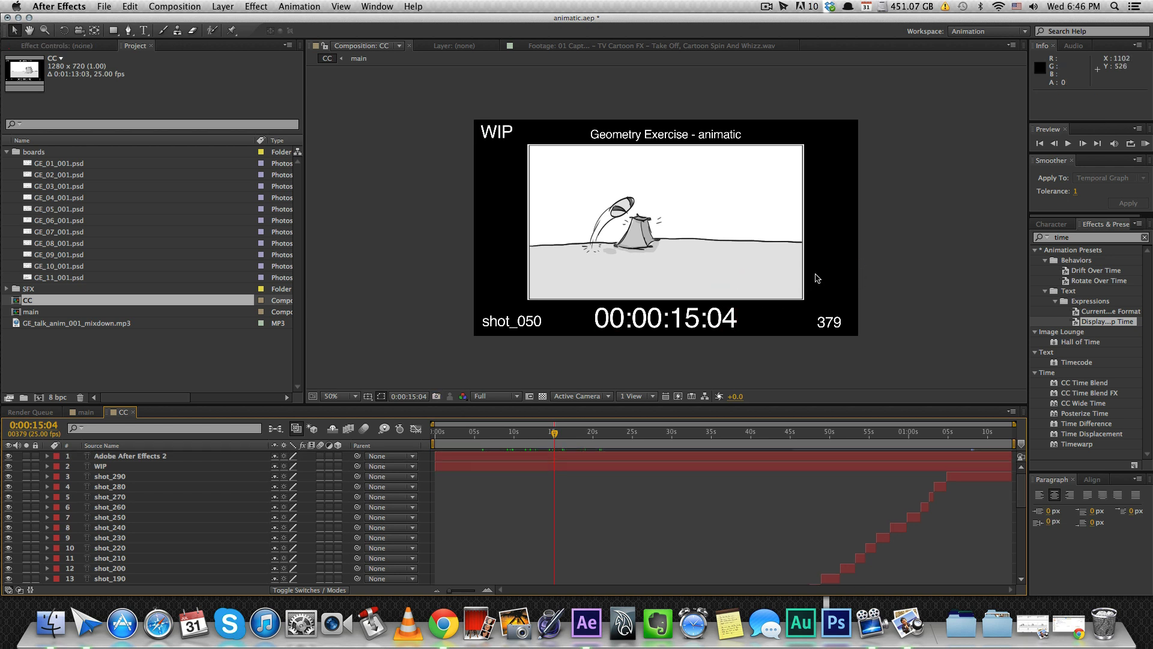
left_click(1084, 238)
type("fram")
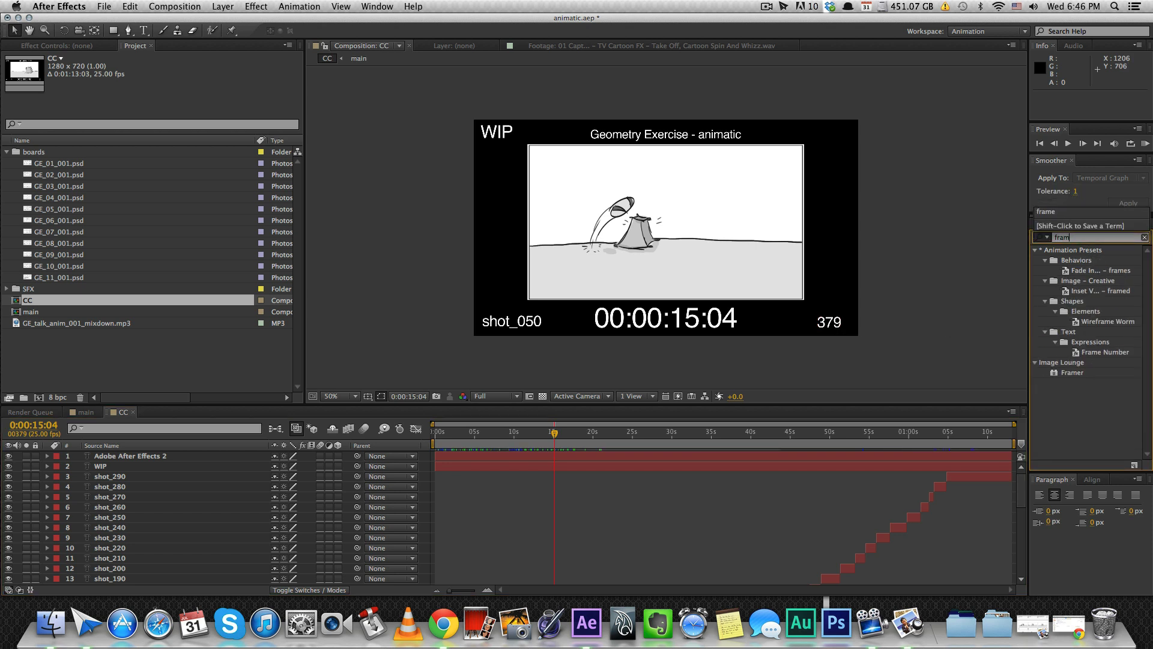
left_click(1093, 355)
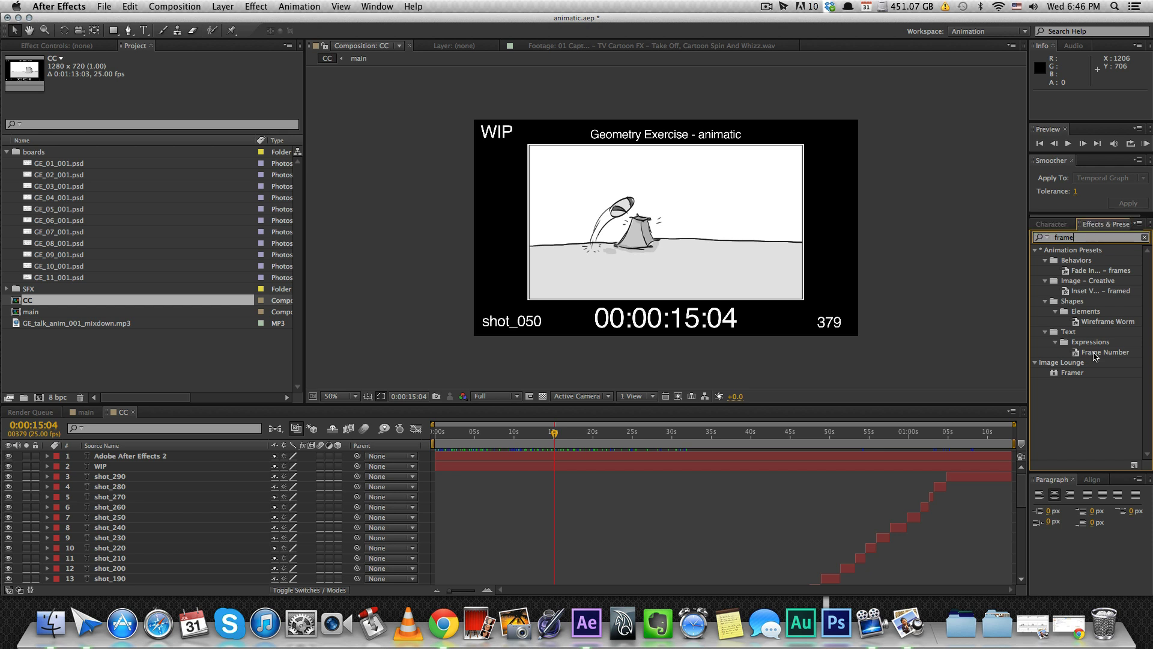
left_click_drag(1093, 355, 836, 291)
left_click_drag(574, 436, 529, 436)
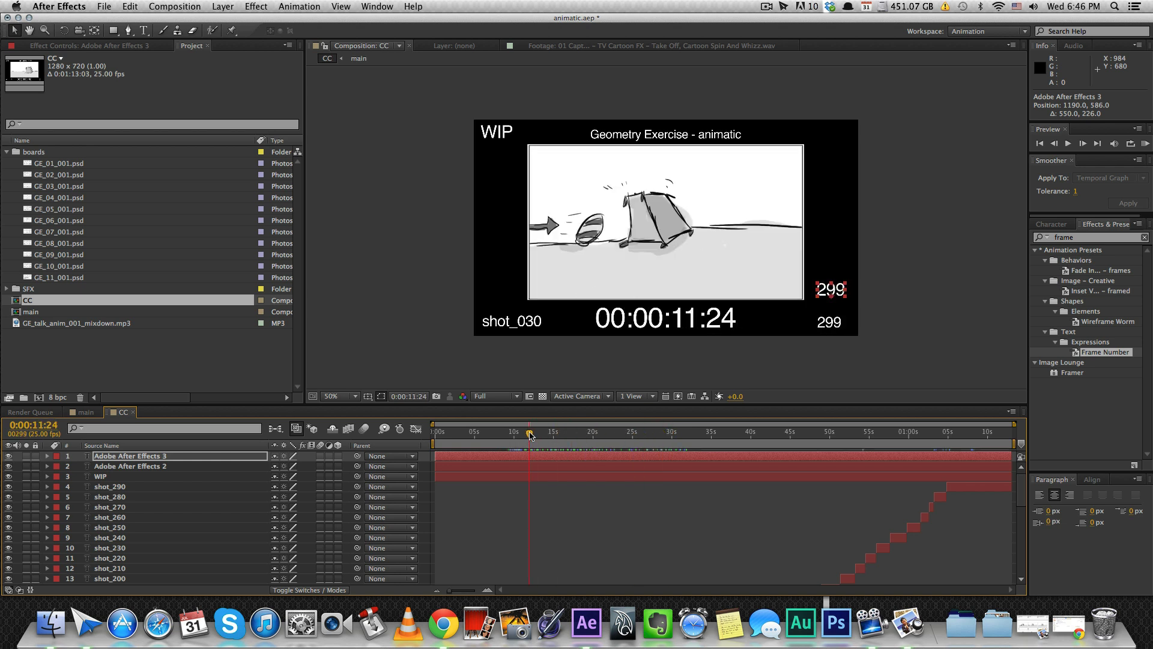
left_click(840, 290)
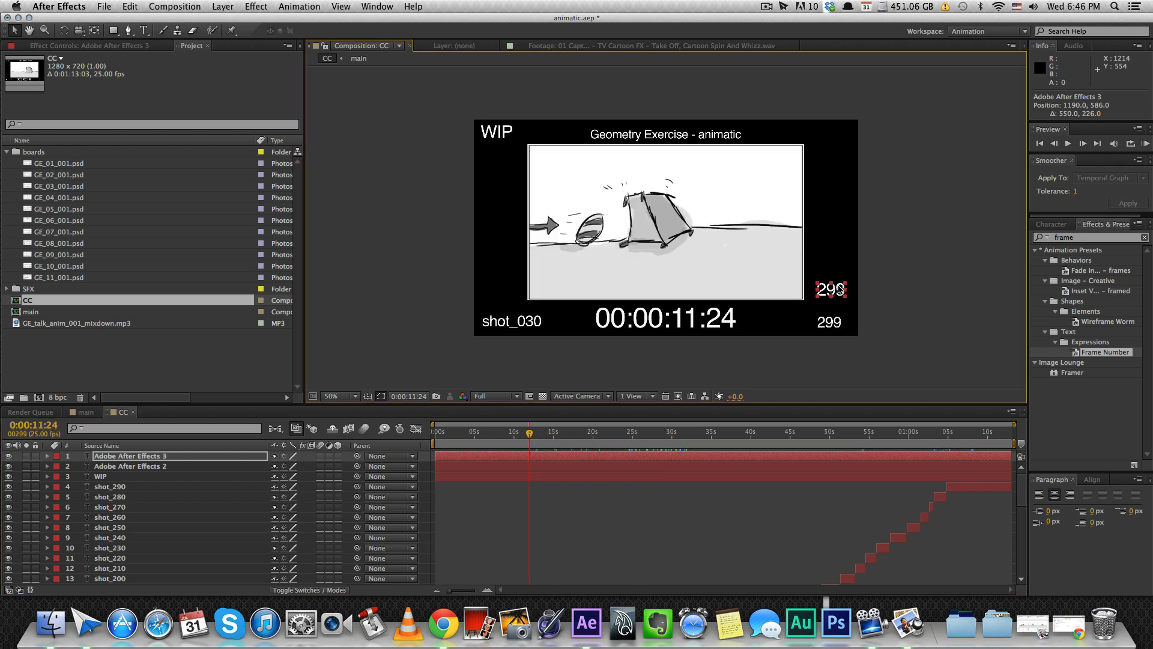
key("Delete")
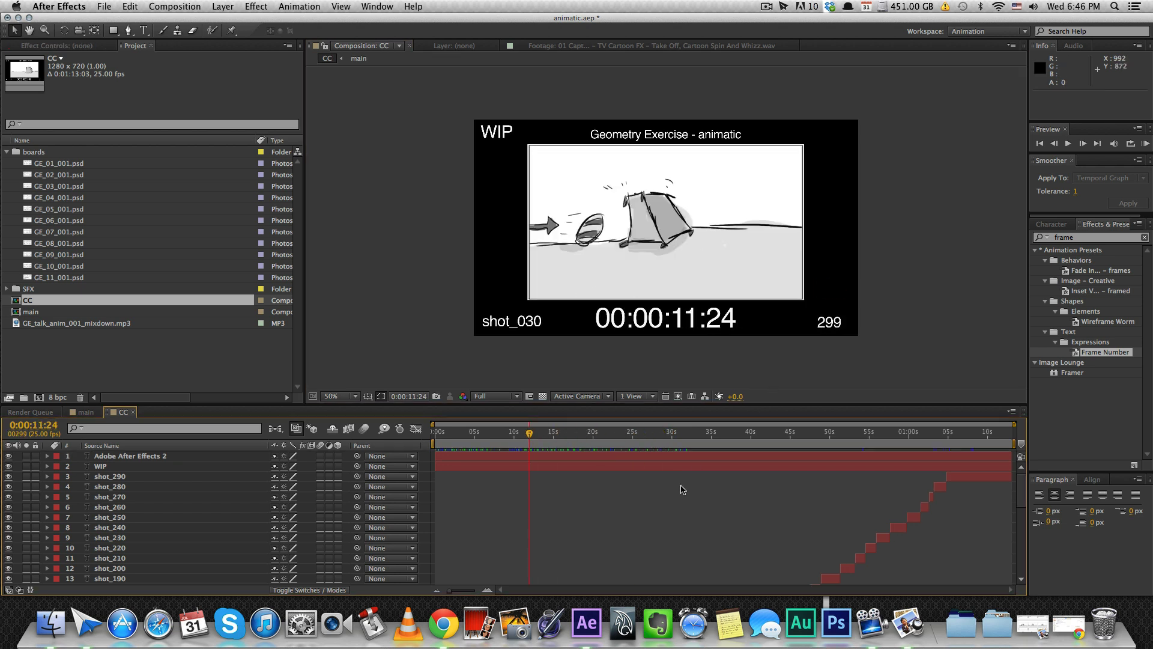